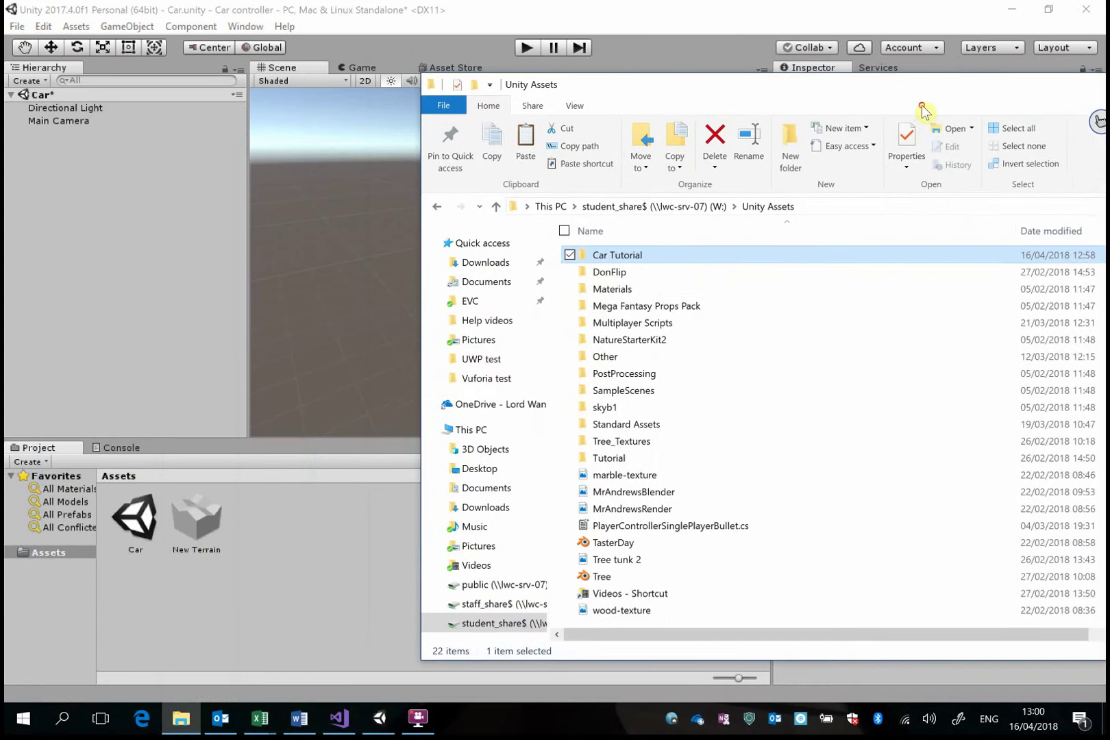
Import the Car Tutorial folder from Unity Assets into the project's Assets and delete the New Terrain asset.
{"action": "left_click_drag", "start_coordinate": [922, 106], "coordinate": [922, 108]}
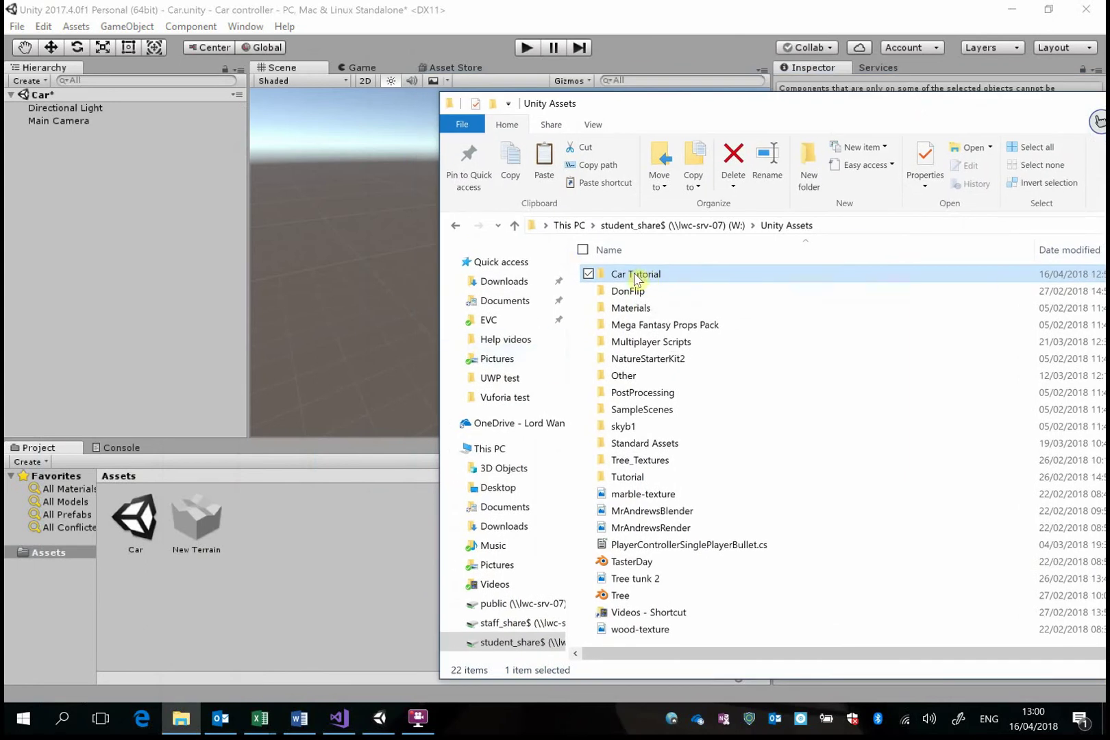
{"action": "left_click_drag", "start_coordinate": [635, 275], "coordinate": [310, 562]}
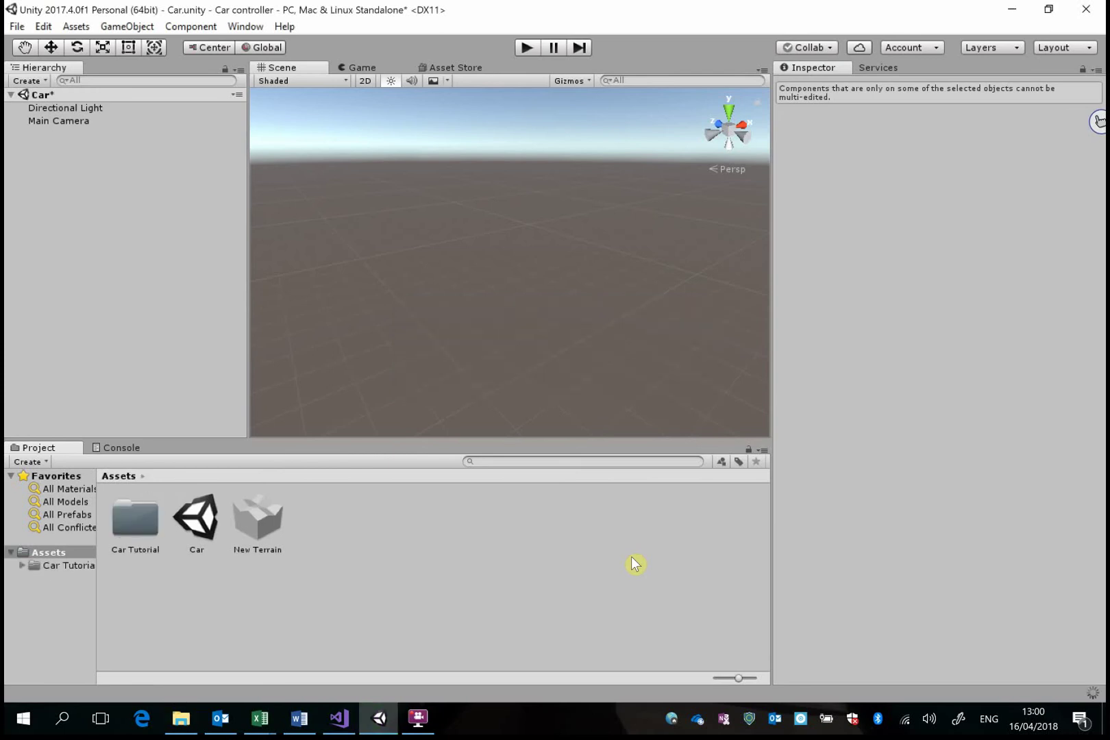
{"action": "right_click", "coordinate": [270, 526]}
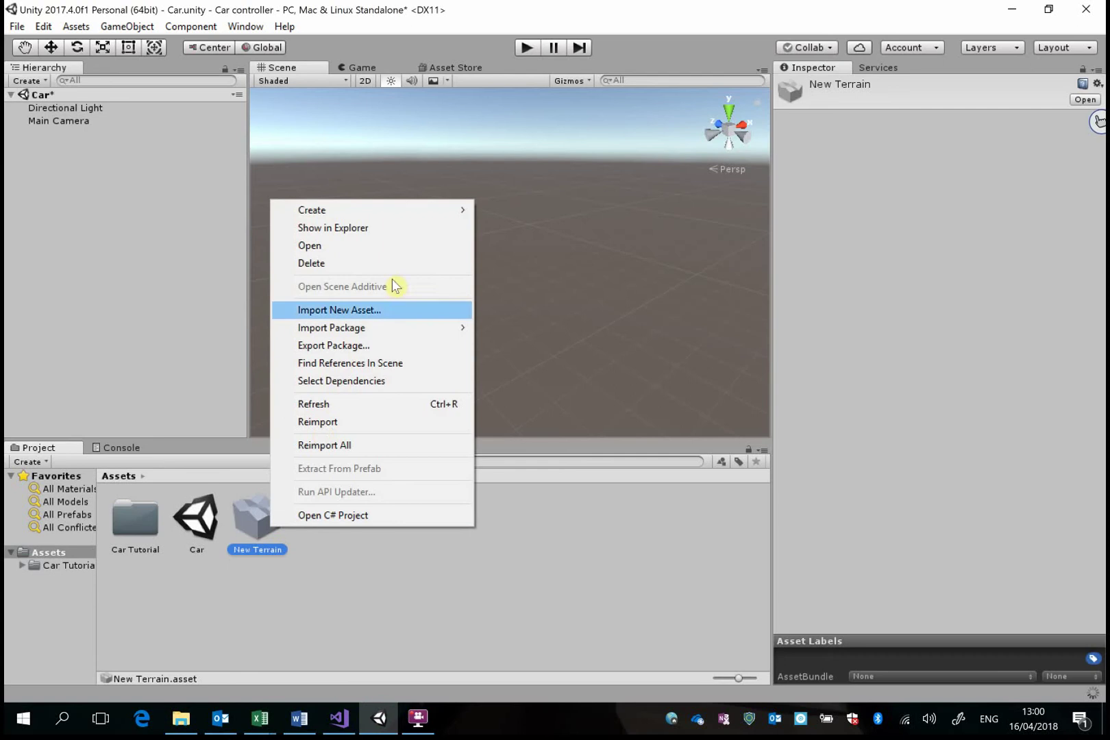
{"action": "left_click", "coordinate": [401, 265]}
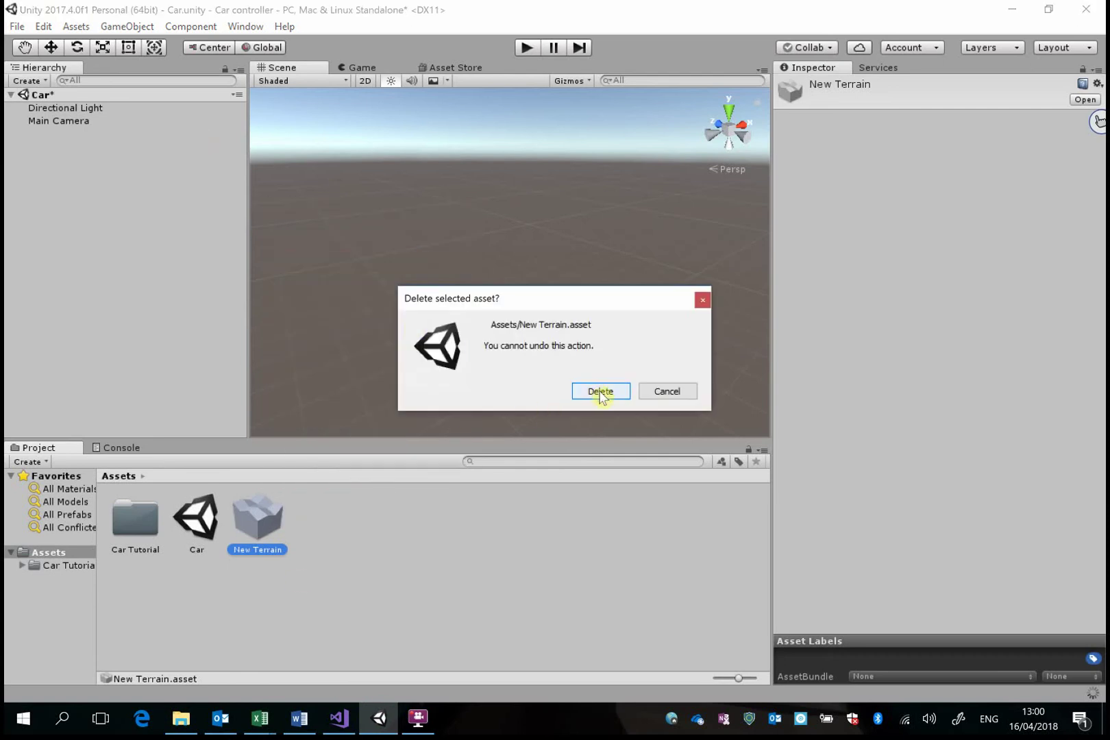
{"action": "left_click", "coordinate": [600, 392]}
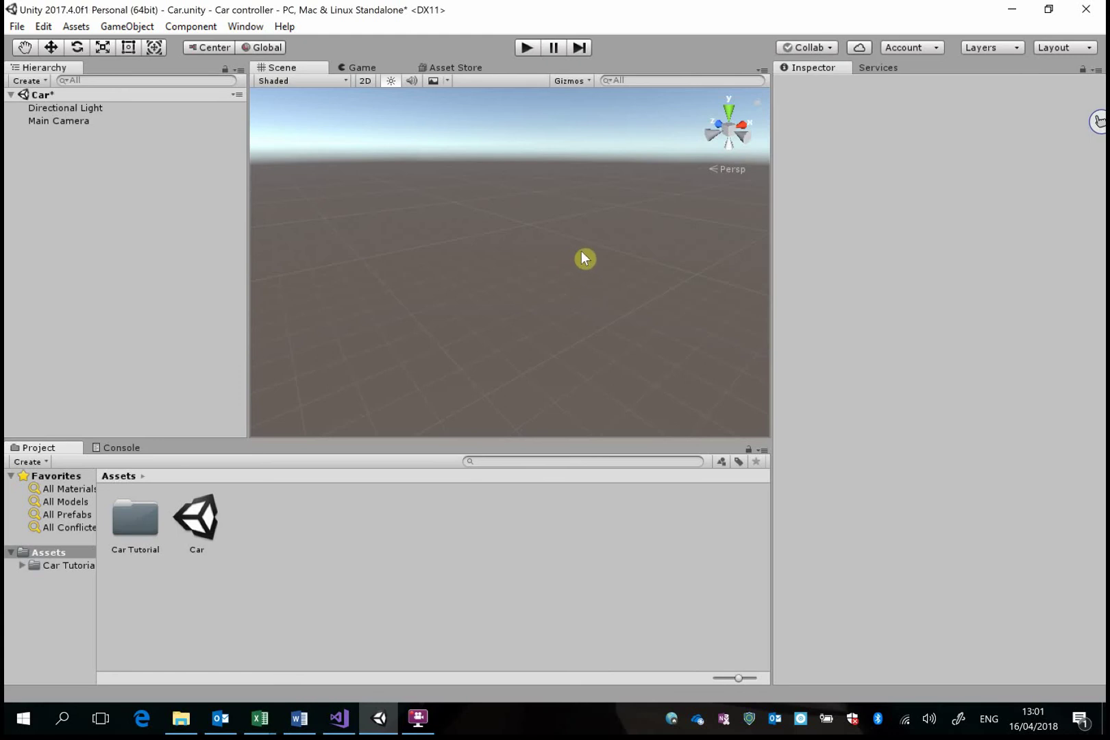
Add a 3D Terrain object to the Car scene.
{"action": "right_click_drag", "start_coordinate": [553, 274], "coordinate": [306, 102]}
{"action": "right_click_drag", "start_coordinate": [479, 264], "coordinate": [553, 291]}
{"action": "left_click", "coordinate": [127, 26]}
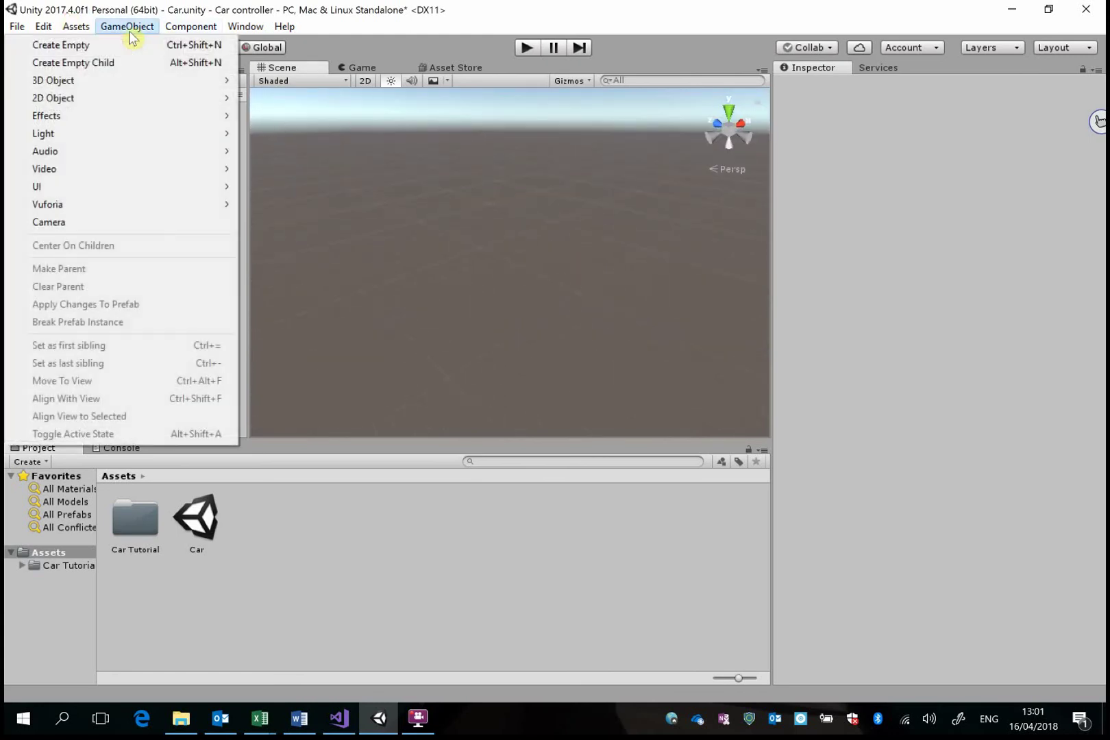
{"action": "mouse_move", "coordinate": [71, 80]}
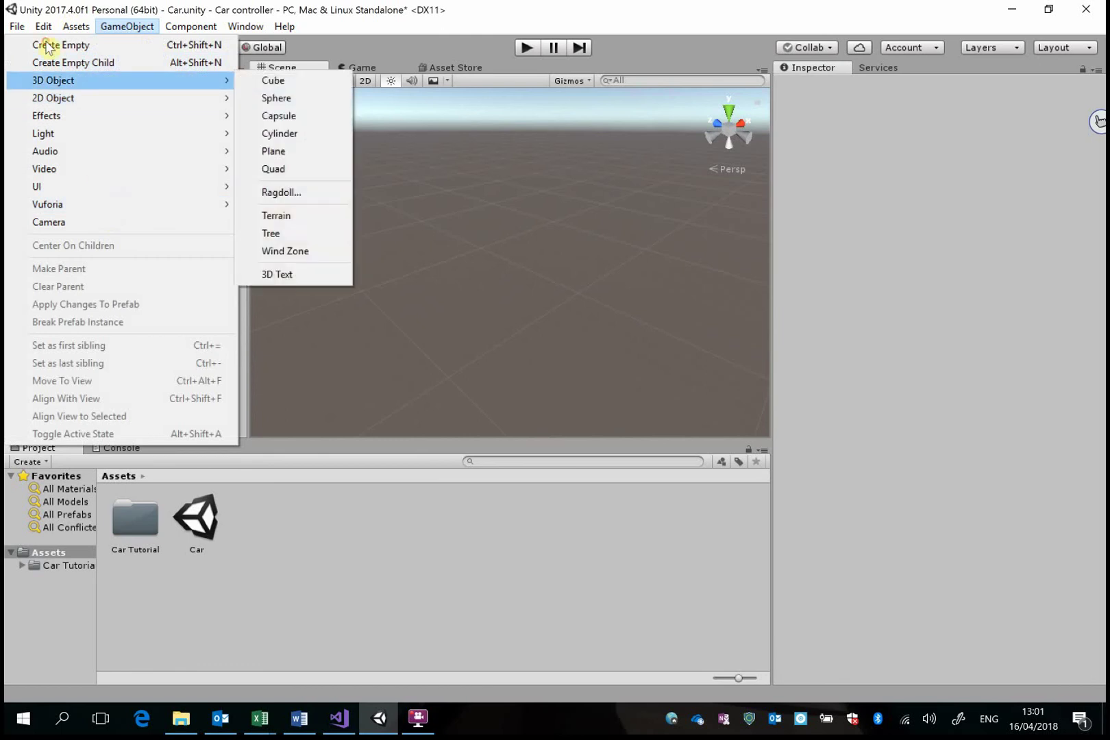
{"action": "left_click", "coordinate": [293, 215]}
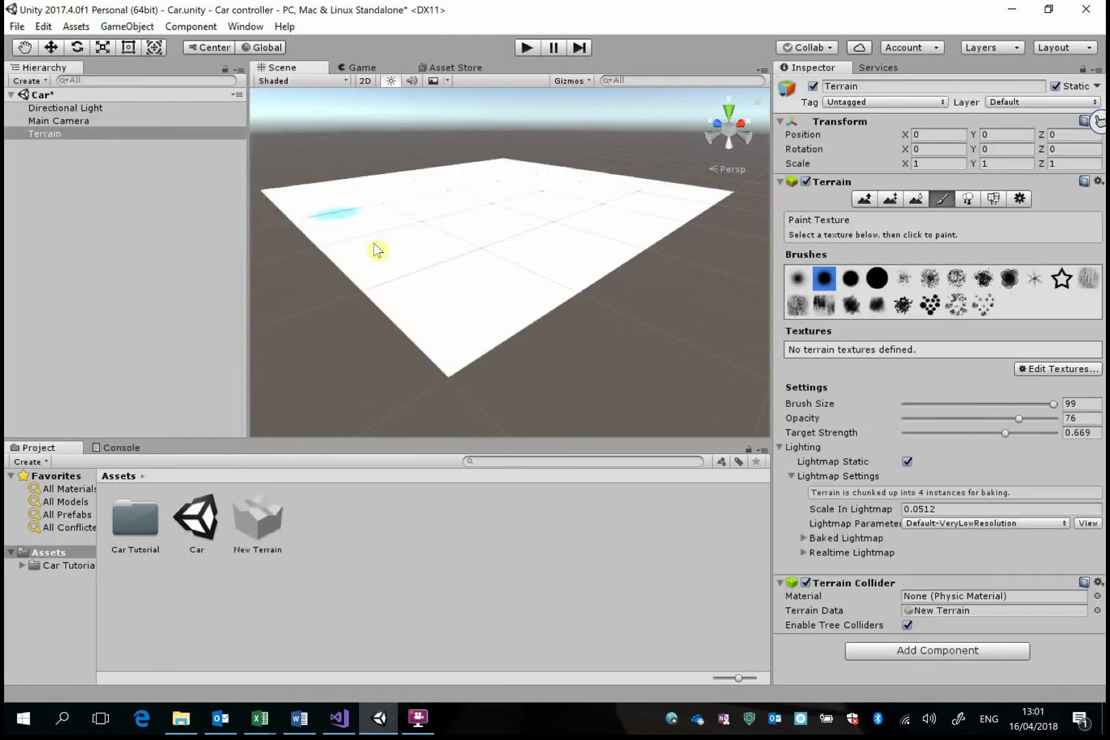
Add the green ground01 texture to the terrain as its base texture, keeping the tiling size at 15 by 15.
{"action": "scroll", "coordinate": [480, 277], "scroll_direction": "up", "scroll_amount": 3}
{"action": "right_click_drag", "start_coordinate": [478, 250], "coordinate": [371, 274]}
{"action": "scroll", "coordinate": [458, 256], "scroll_direction": "down", "scroll_amount": 2}
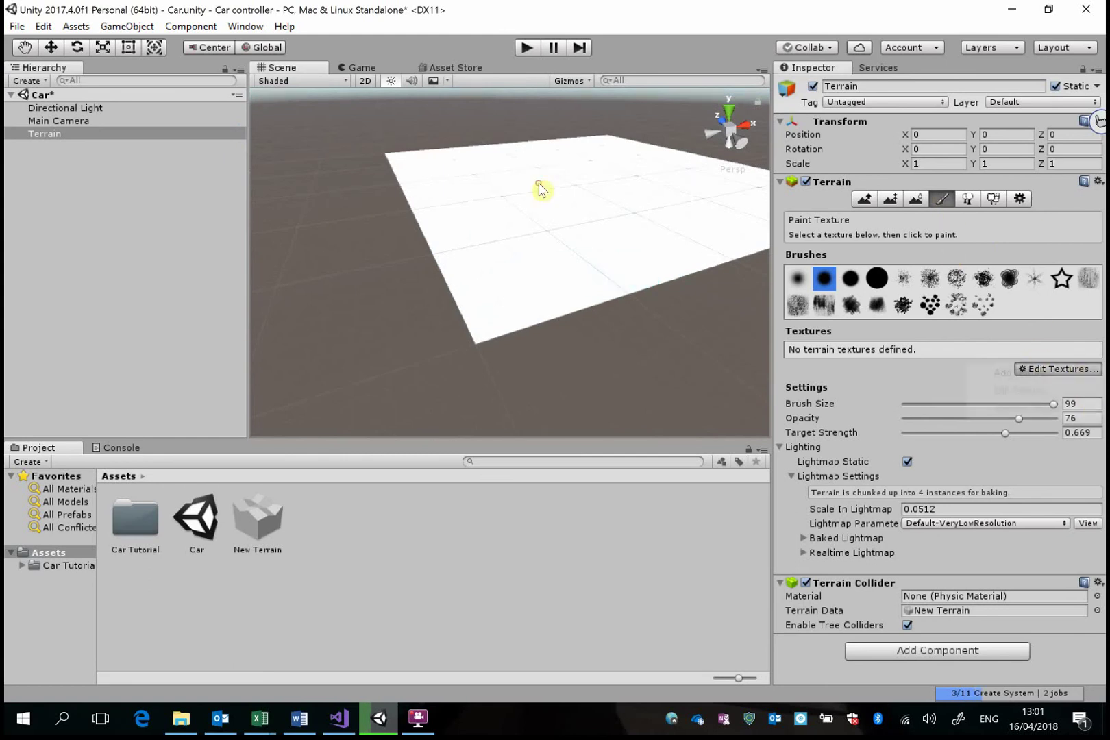
{"action": "left_click", "coordinate": [1056, 369]}
{"action": "left_click", "coordinate": [1021, 372]}
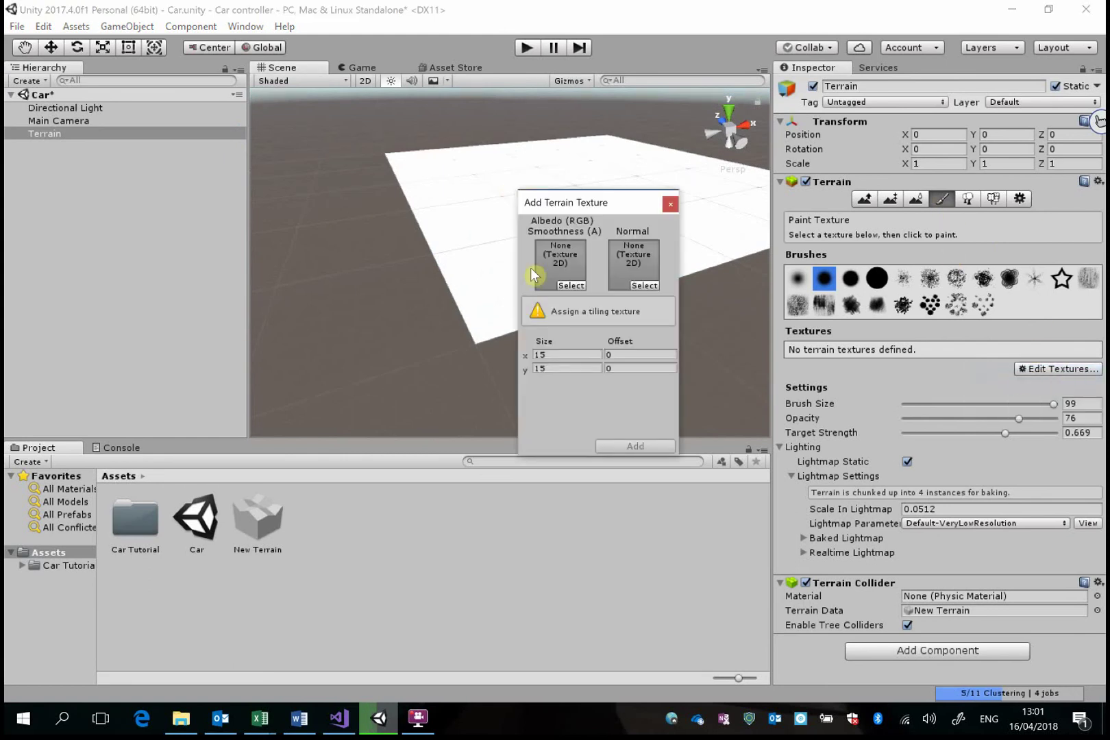
{"action": "left_click", "coordinate": [571, 285]}
{"action": "double_click", "coordinate": [594, 396]}
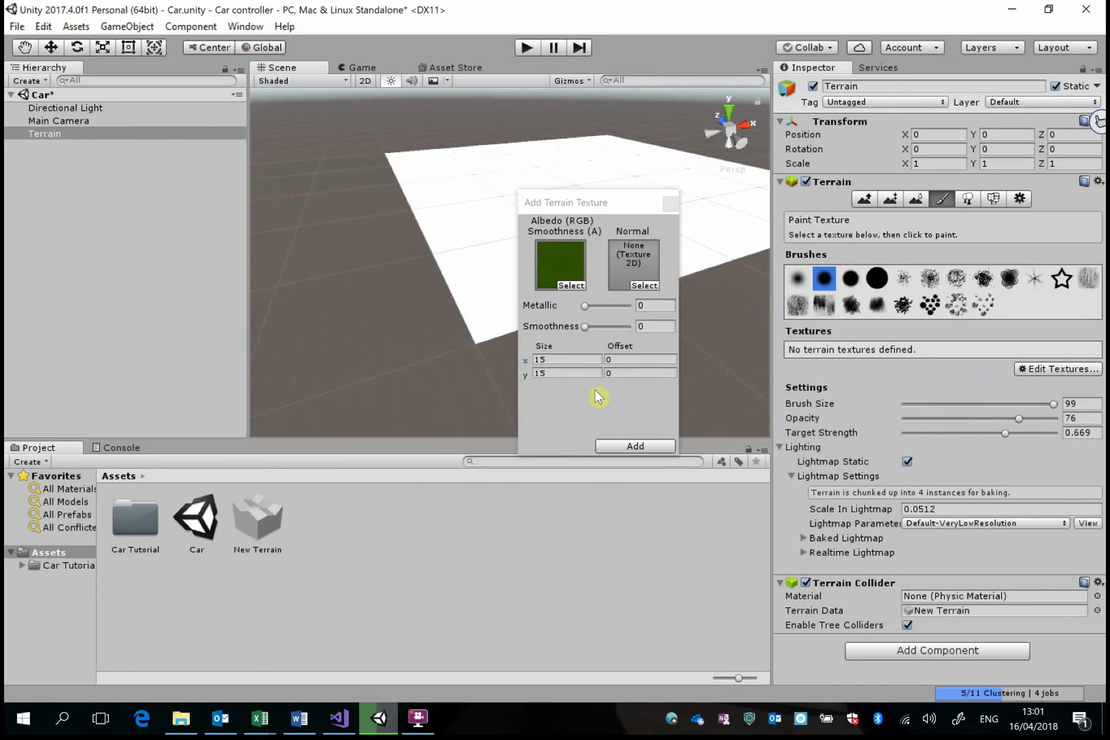
{"action": "left_click", "coordinate": [635, 446]}
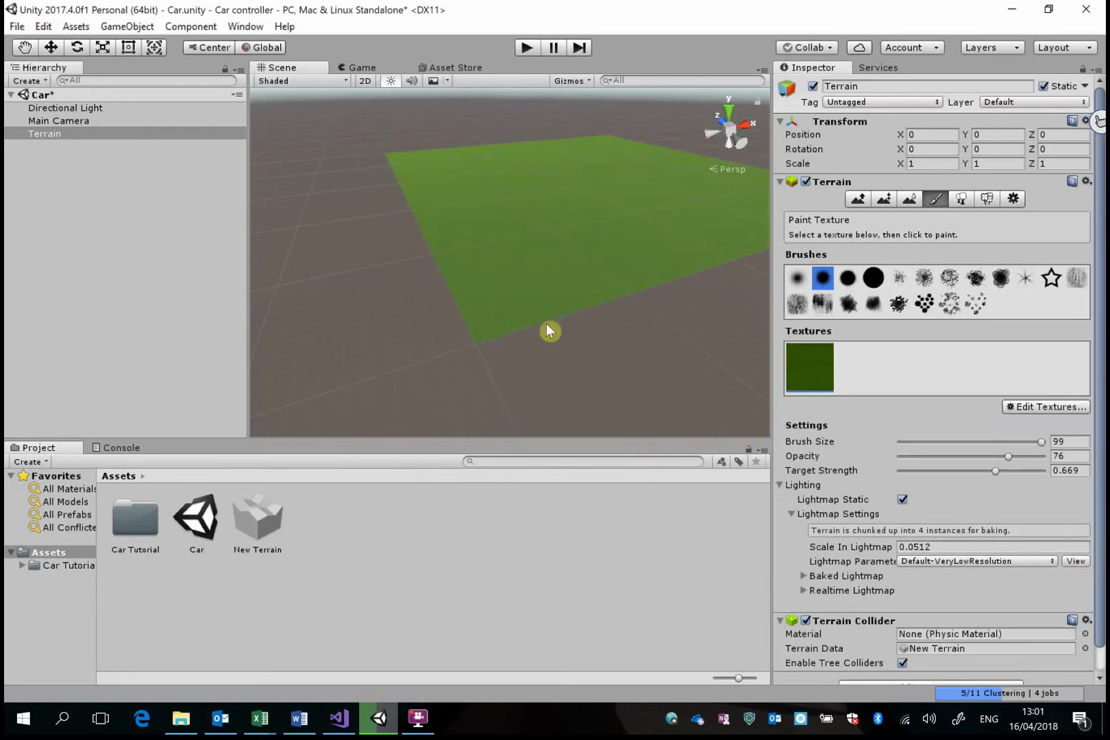
Raise ridges along the terrain's edges and across its interior, including a tall peak near the middle, with the Raise/Lower Terrain brush.
{"action": "mouse_move", "coordinate": [550, 330]}
{"action": "left_mouse_down", "text": "alt"}
{"action": "mouse_move", "coordinate": [655, 402]}
{"action": "mouse_move", "coordinate": [575, 317]}
{"action": "mouse_move", "coordinate": [293, 163]}
{"action": "mouse_move", "coordinate": [433, 104]}
{"action": "left_mouse_up", "text": "alt"}
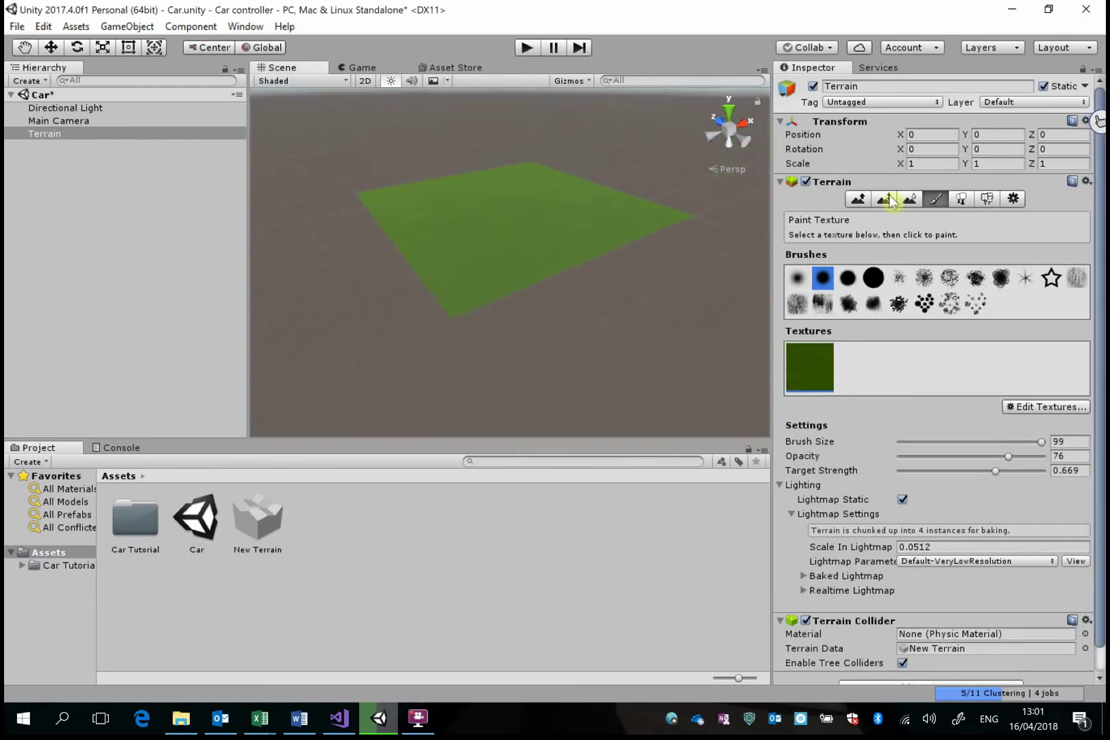
{"action": "left_click", "coordinate": [857, 198]}
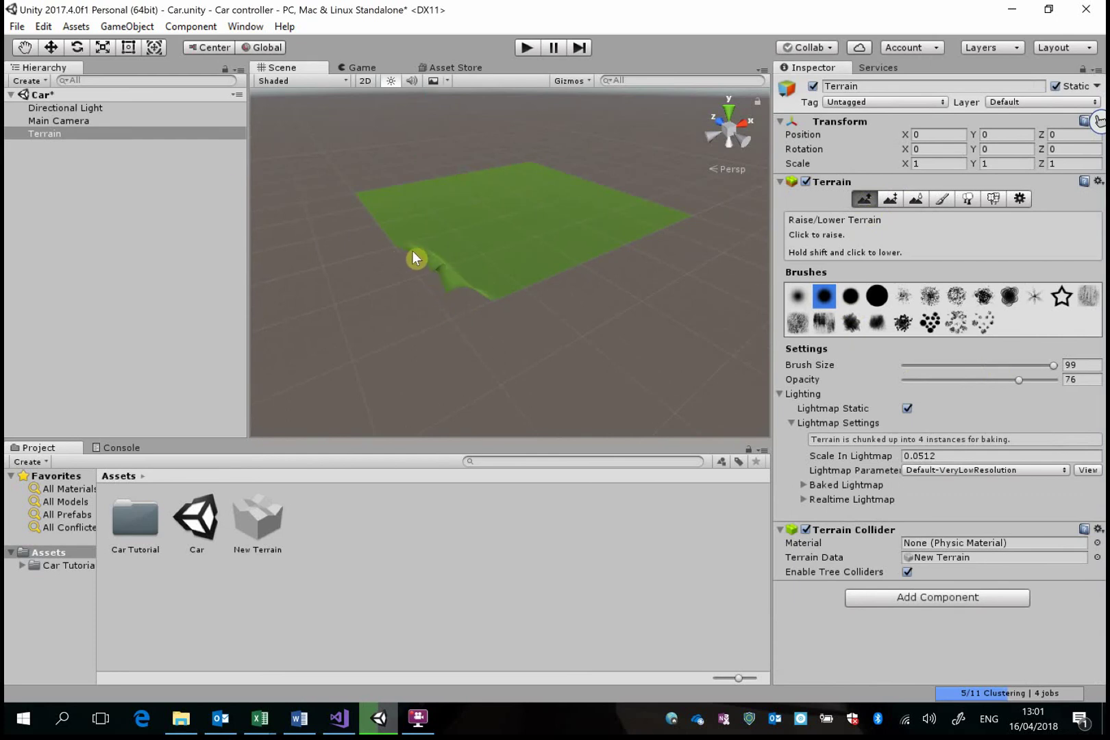
{"action": "left_click_drag", "start_coordinate": [361, 198], "coordinate": [421, 194]}
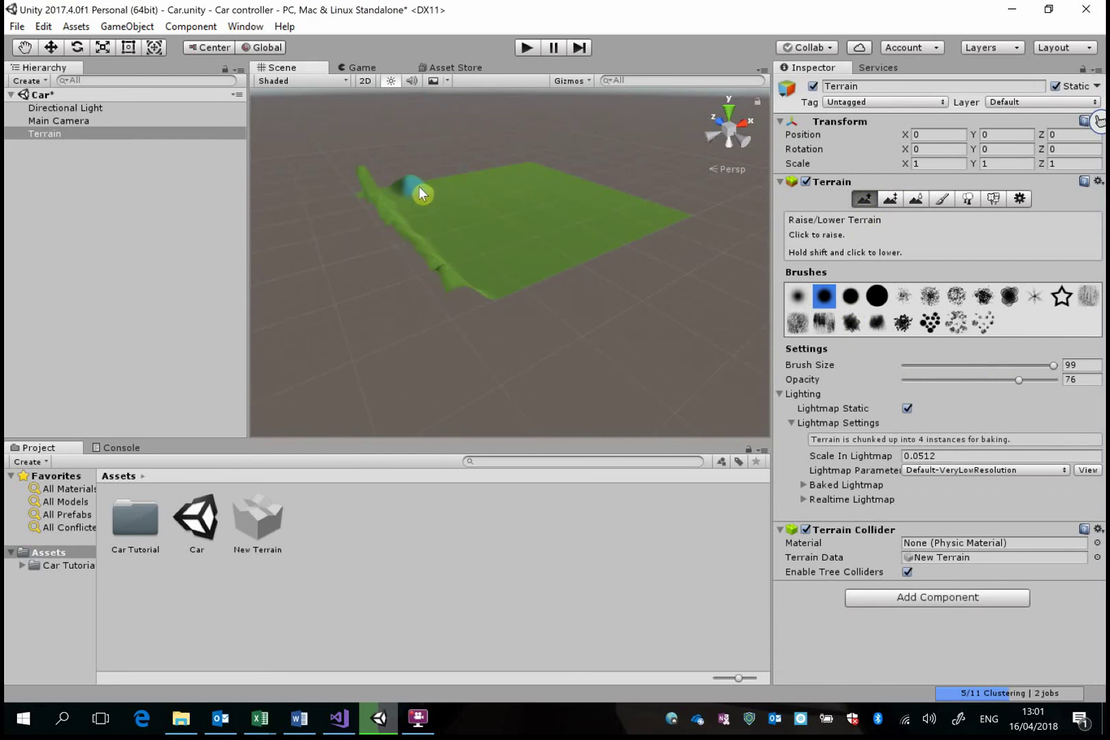
{"action": "left_click_drag", "start_coordinate": [515, 200], "coordinate": [542, 206]}
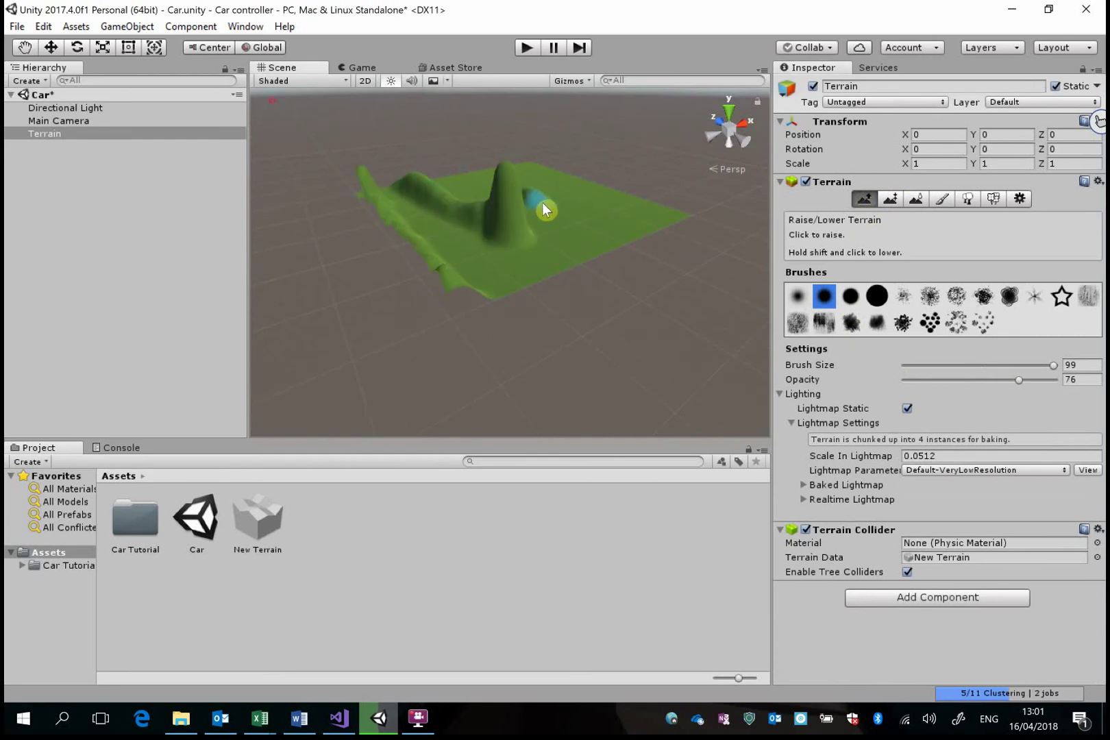
{"action": "mouse_move", "coordinate": [548, 207]}
{"action": "right_mouse_down"}
{"action": "mouse_move", "coordinate": [676, 188]}
{"action": "mouse_move", "coordinate": [293, 138]}
{"action": "mouse_move", "coordinate": [550, 286]}
{"action": "mouse_move", "coordinate": [517, 319]}
{"action": "mouse_move", "coordinate": [491, 325]}
{"action": "right_mouse_up"}
{"action": "scroll", "coordinate": [532, 298], "scroll_direction": "up", "scroll_amount": 5}
{"action": "left_click_drag", "start_coordinate": [472, 306], "coordinate": [575, 348]}
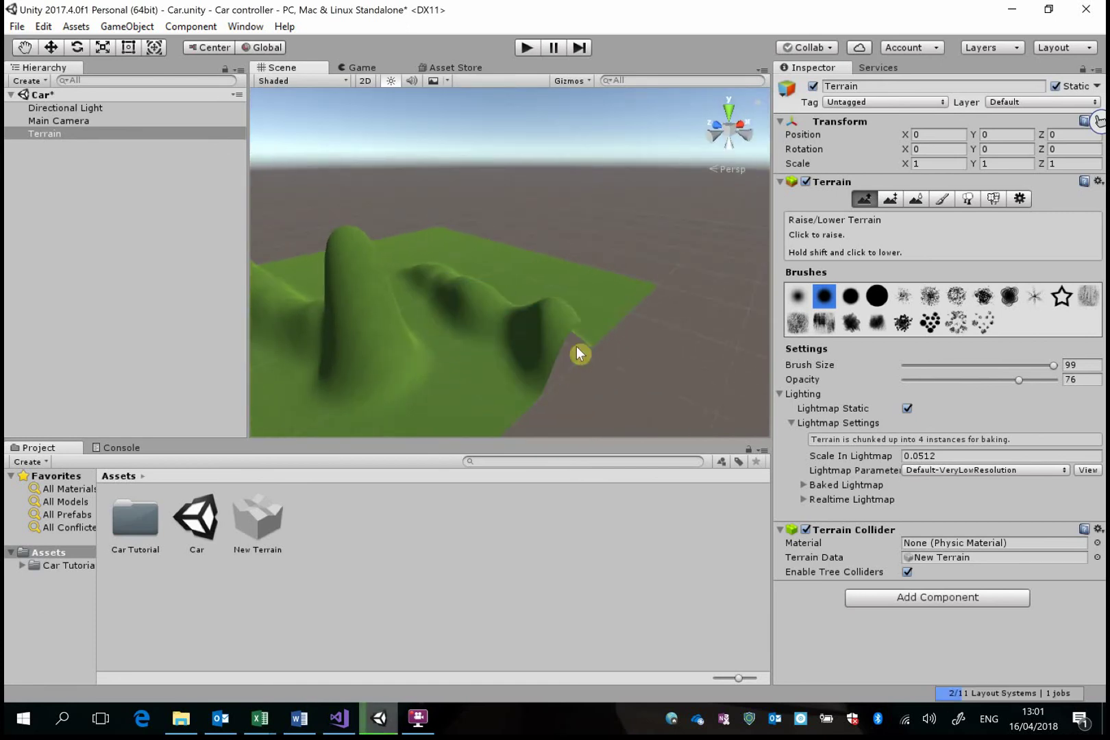
{"action": "left_click", "coordinate": [269, 268]}
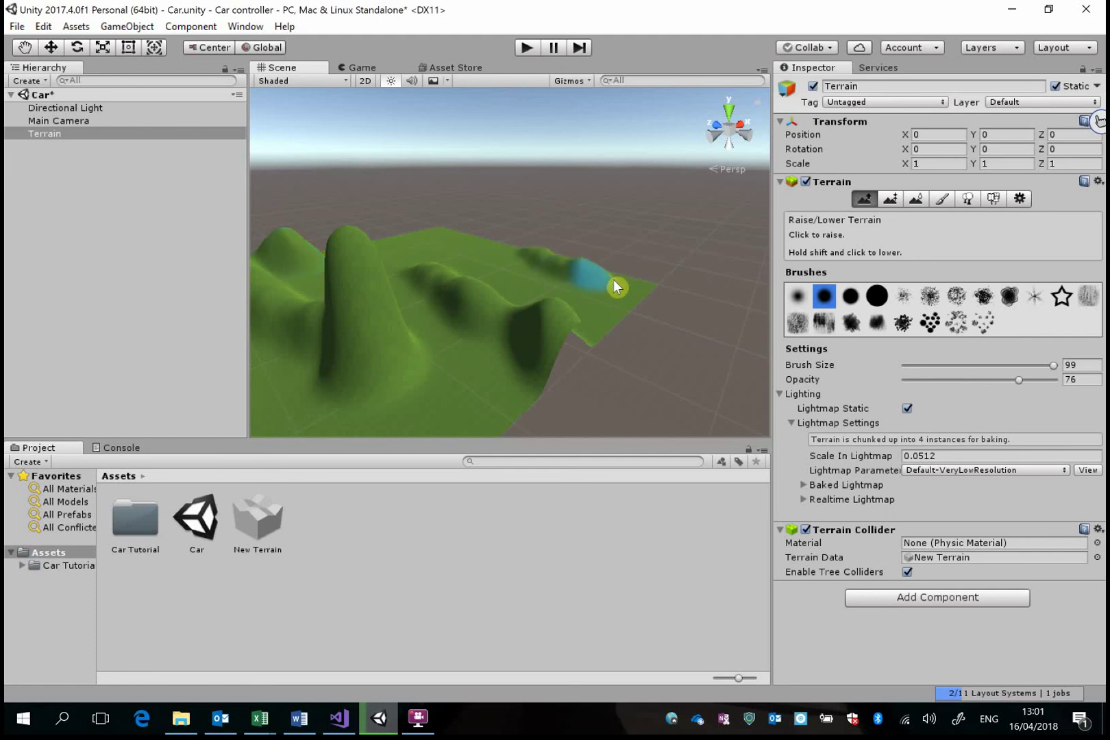
{"action": "right_click_drag", "start_coordinate": [532, 290], "coordinate": [239, 198]}
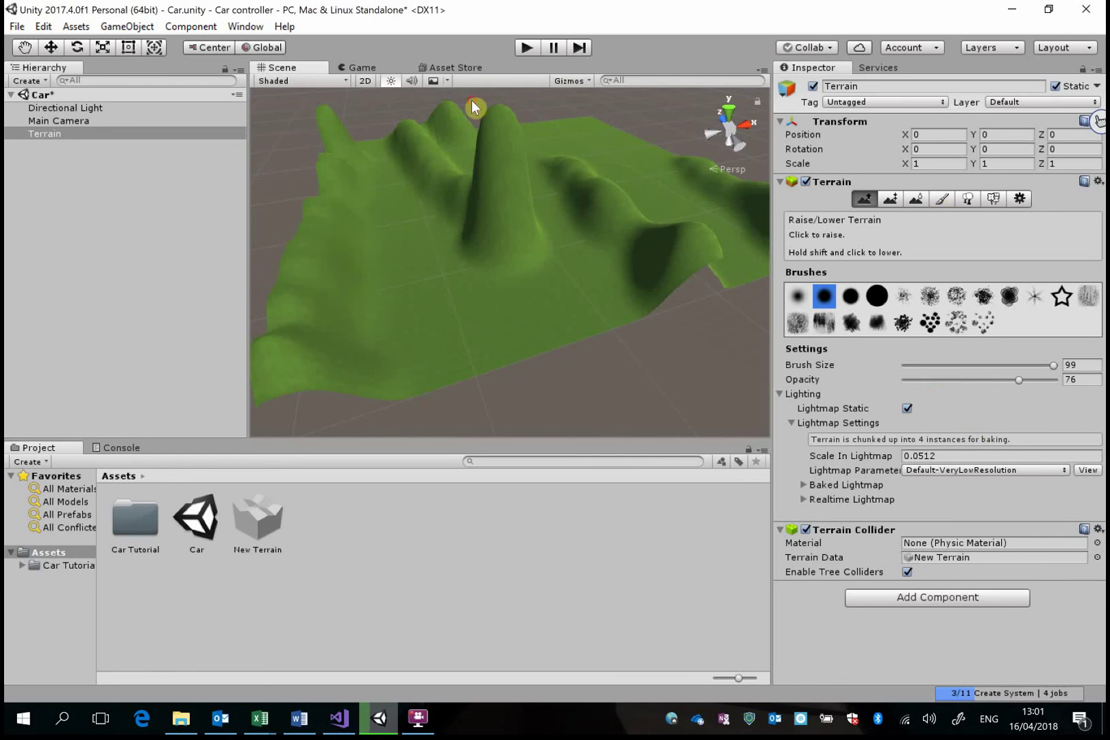
Add the brown ground03 texture to the terrain as a second paint texture.
{"action": "left_click", "coordinate": [942, 200]}
{"action": "left_click", "coordinate": [1044, 406]}
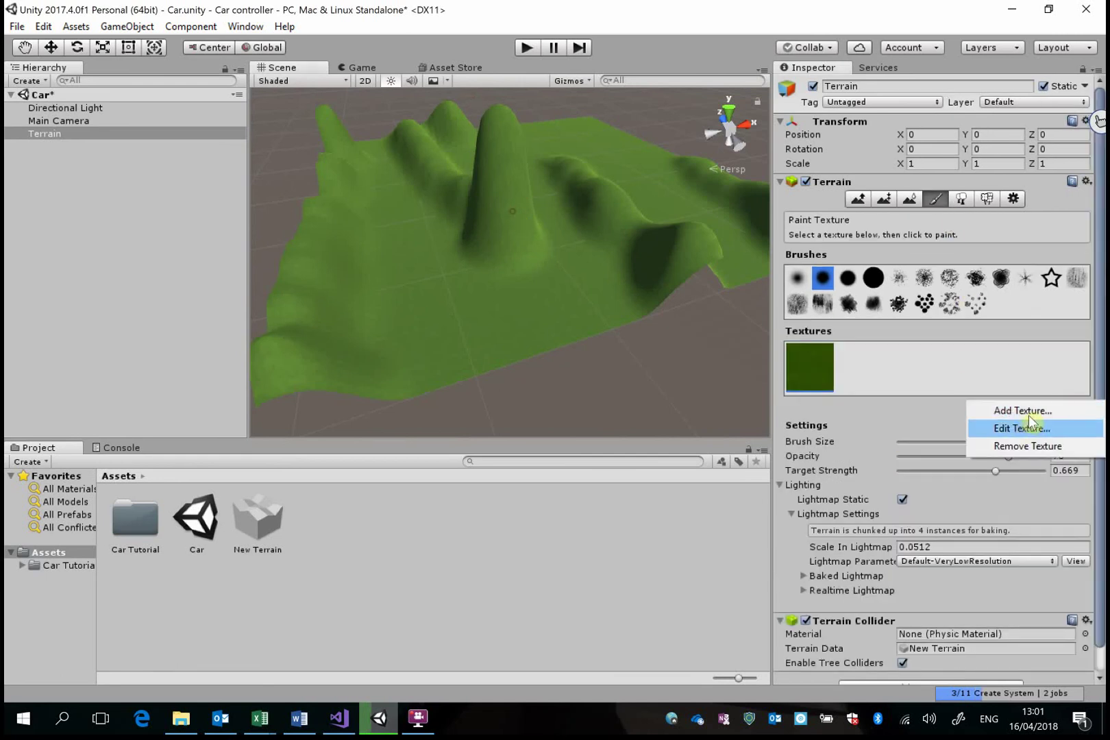
{"action": "left_click", "coordinate": [1029, 415]}
{"action": "left_click", "coordinate": [581, 301]}
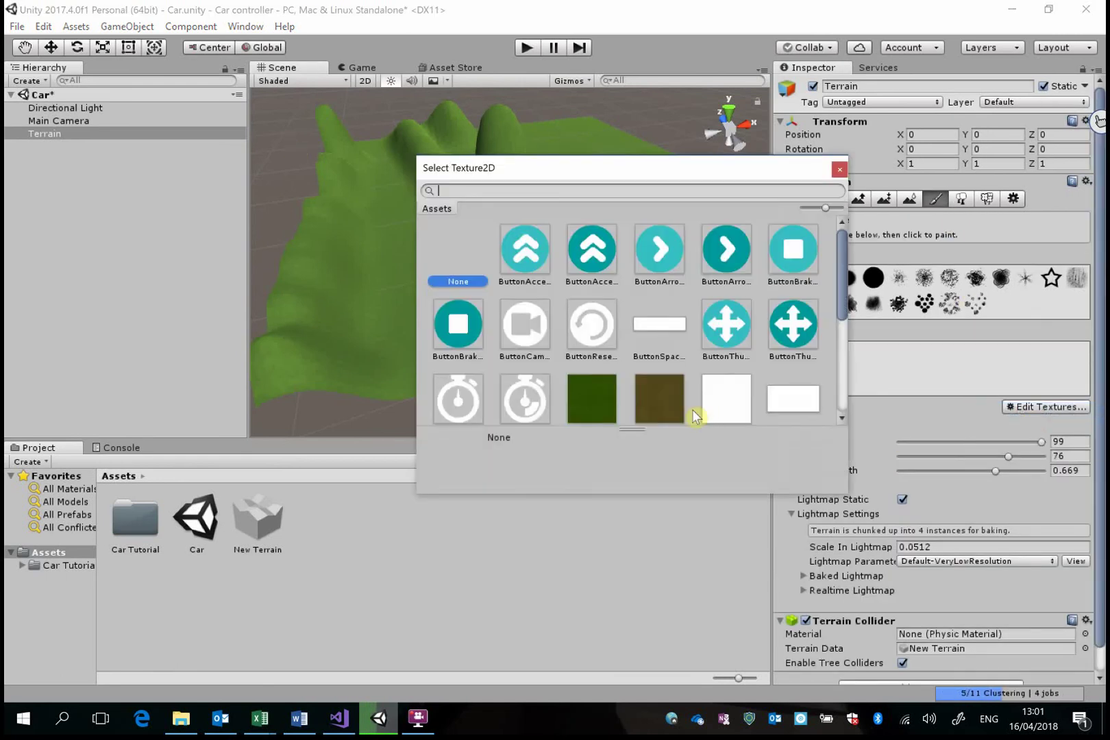
{"action": "left_click", "coordinate": [673, 395]}
{"action": "left_click", "coordinate": [334, 182]}
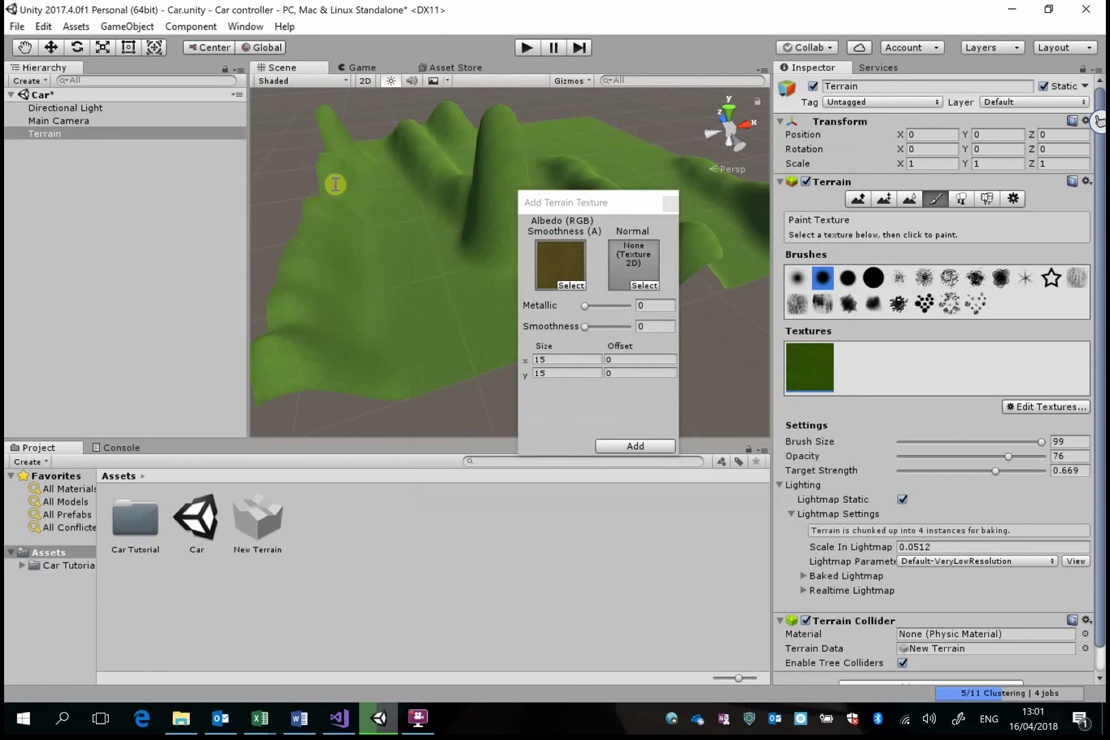
{"action": "left_click", "coordinate": [653, 447]}
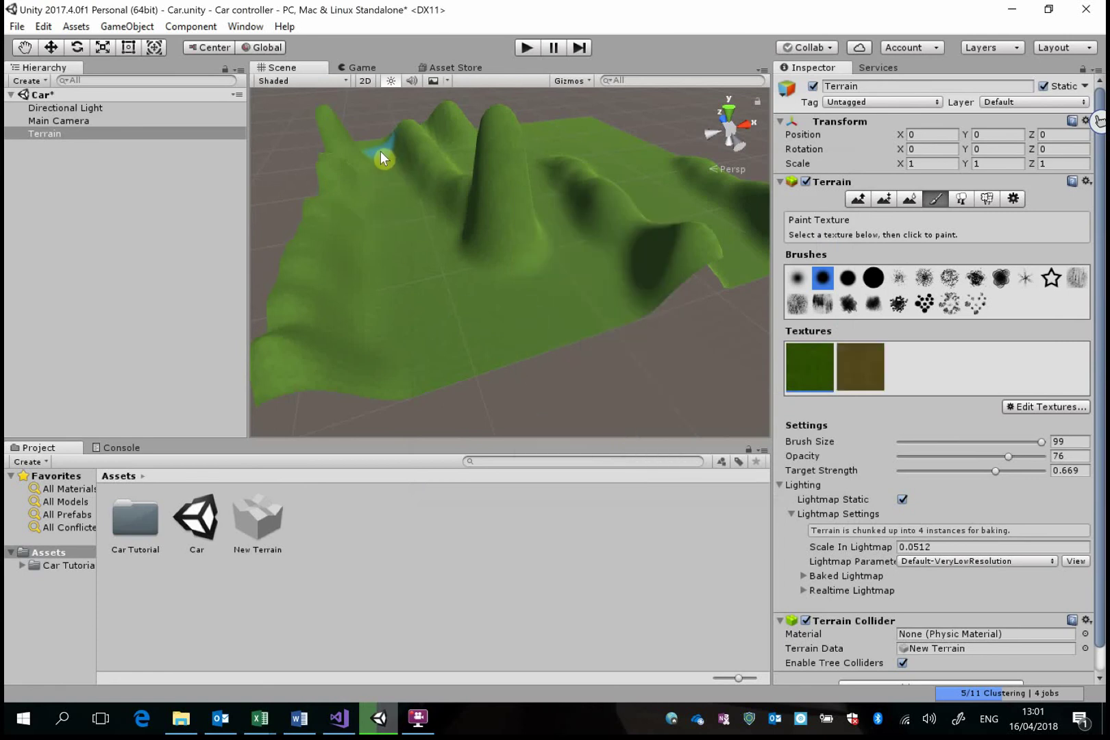
Paint a brown dirt track through the valleys between the hills, with brush opacity 100 and target strength 1.
{"action": "left_click", "coordinate": [860, 379]}
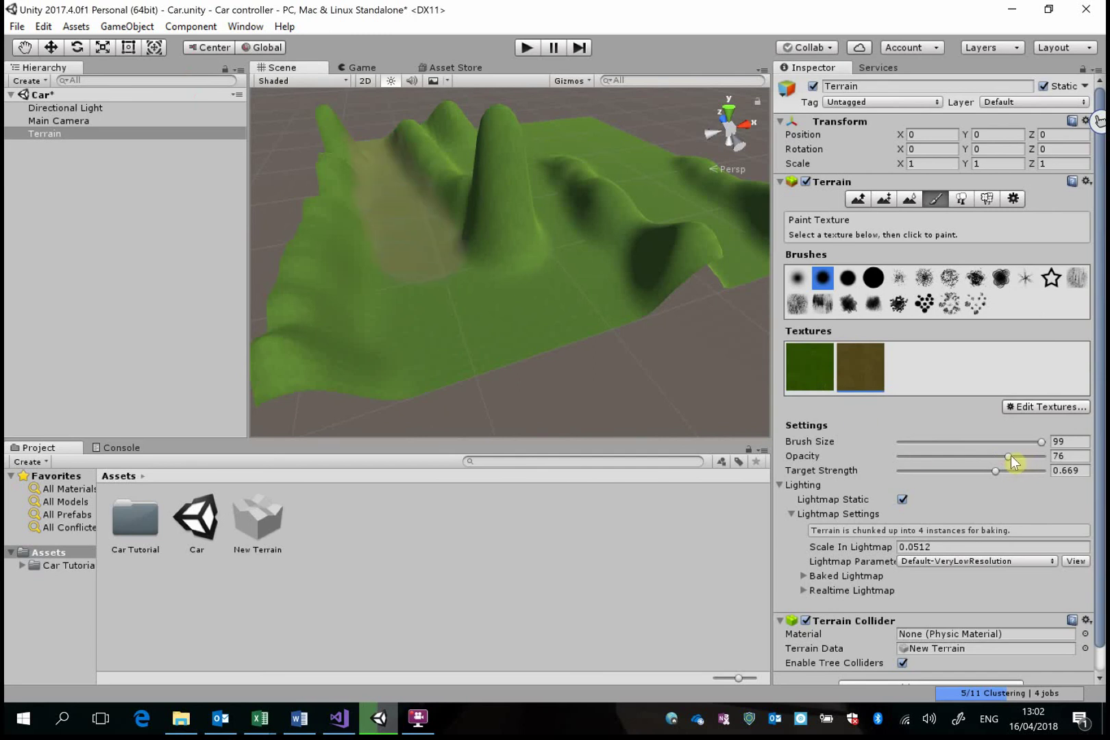
{"action": "left_click_drag", "start_coordinate": [1012, 457], "coordinate": [1068, 469]}
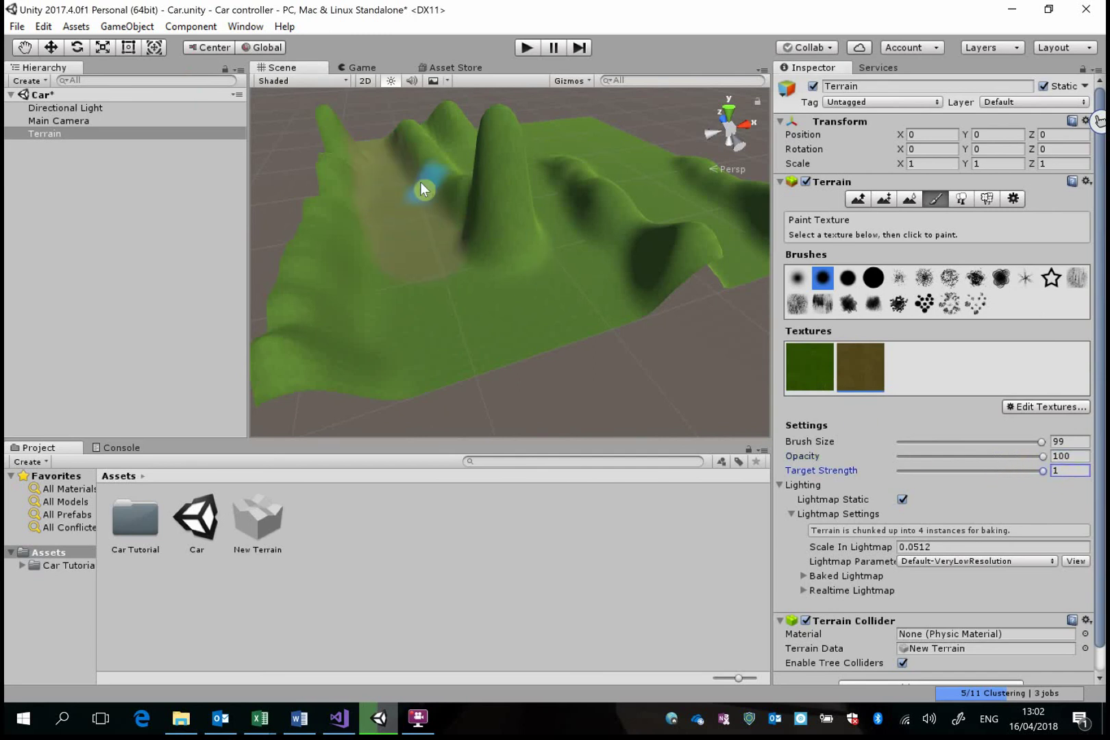
{"action": "mouse_move", "coordinate": [415, 239]}
{"action": "left_mouse_down"}
{"action": "mouse_move", "coordinate": [477, 309]}
{"action": "mouse_move", "coordinate": [608, 277]}
{"action": "mouse_move", "coordinate": [633, 297]}
{"action": "mouse_move", "coordinate": [661, 240]}
{"action": "mouse_move", "coordinate": [581, 159]}
{"action": "left_mouse_up"}
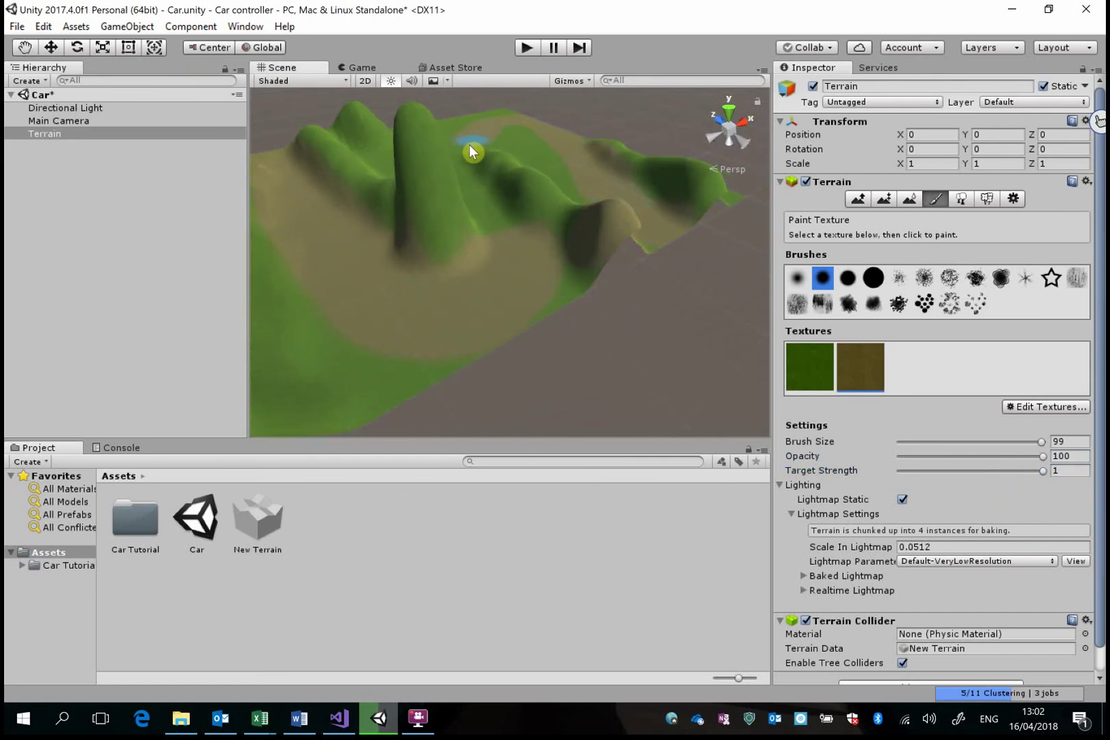
{"action": "right_click_drag", "start_coordinate": [533, 352], "coordinate": [447, 353]}
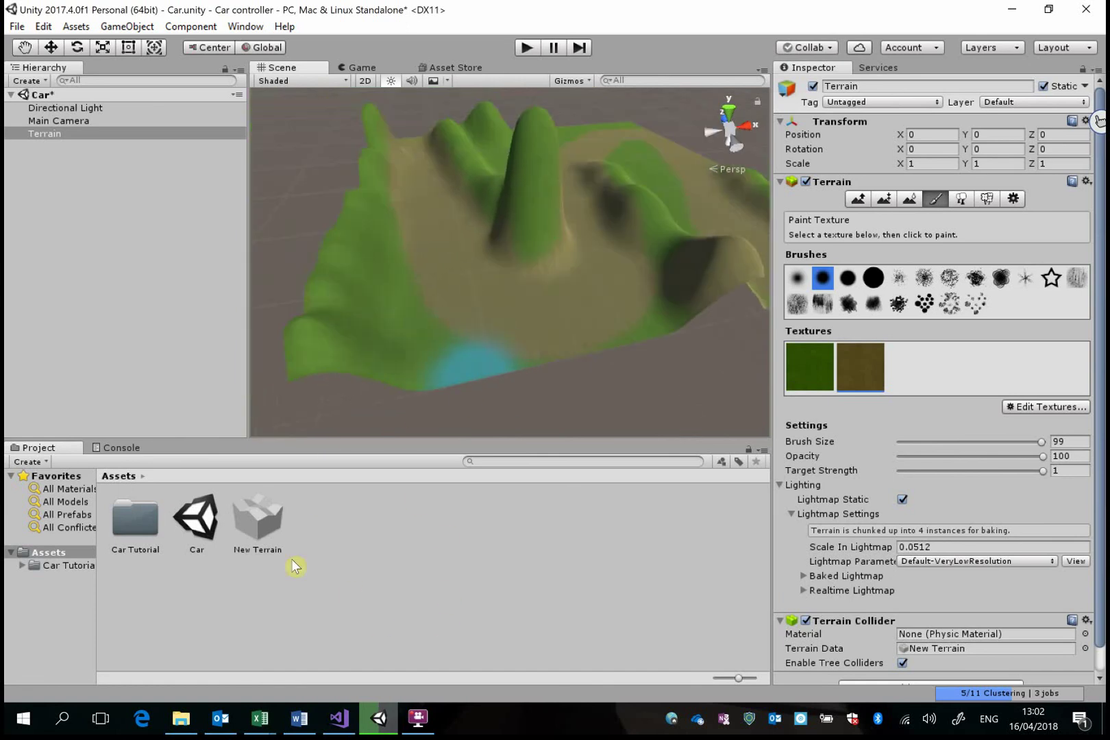
Place the Car prefab from Car Tutorial/Car/Prefabs on the dirt track at about X 97.6, Z 62.9.
{"action": "left_click", "coordinate": [312, 590]}
{"action": "double_click", "coordinate": [135, 521]}
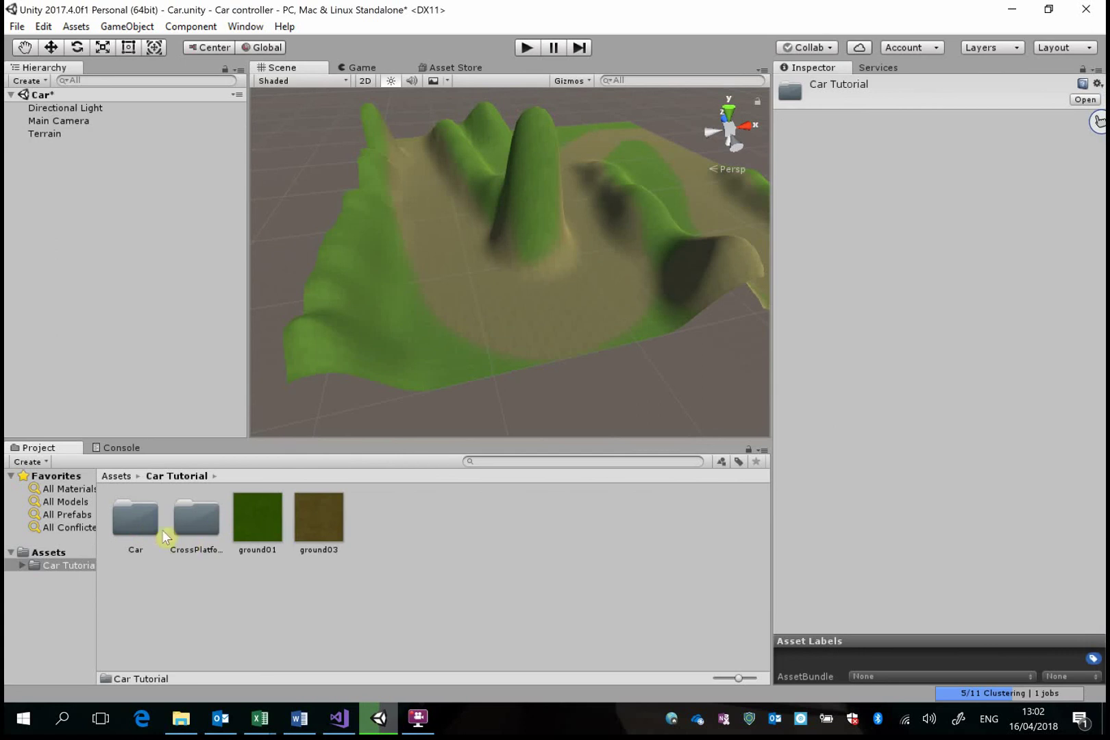
{"action": "double_click", "coordinate": [153, 518]}
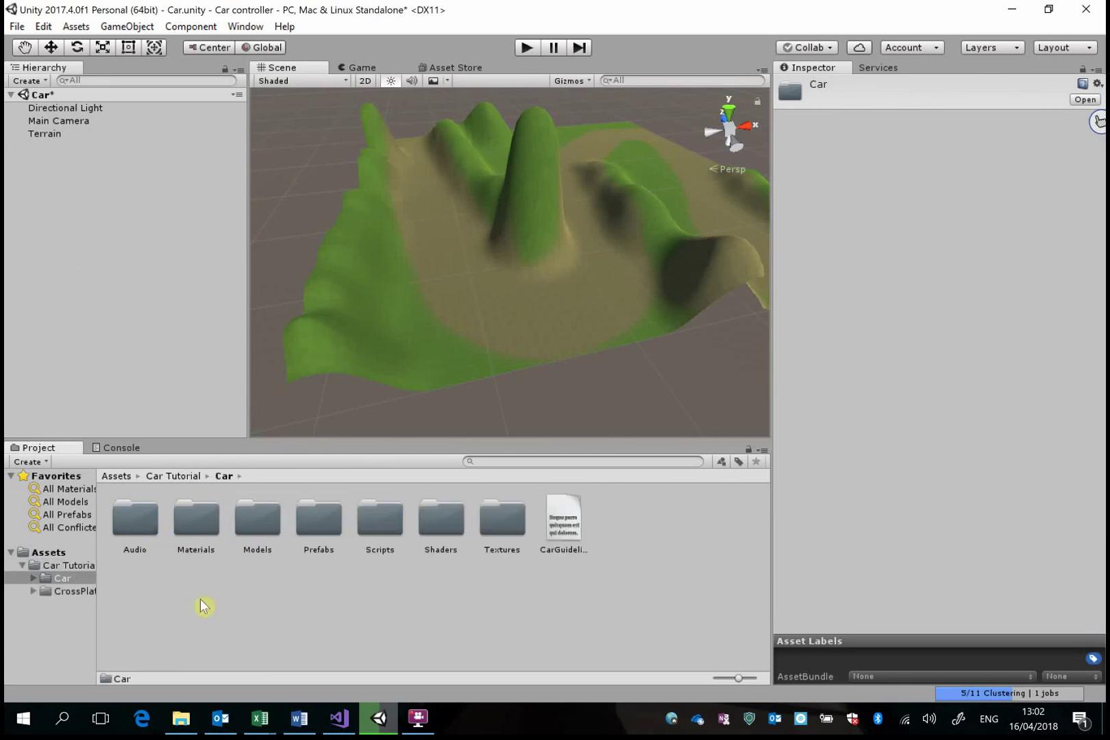
{"action": "double_click", "coordinate": [319, 522]}
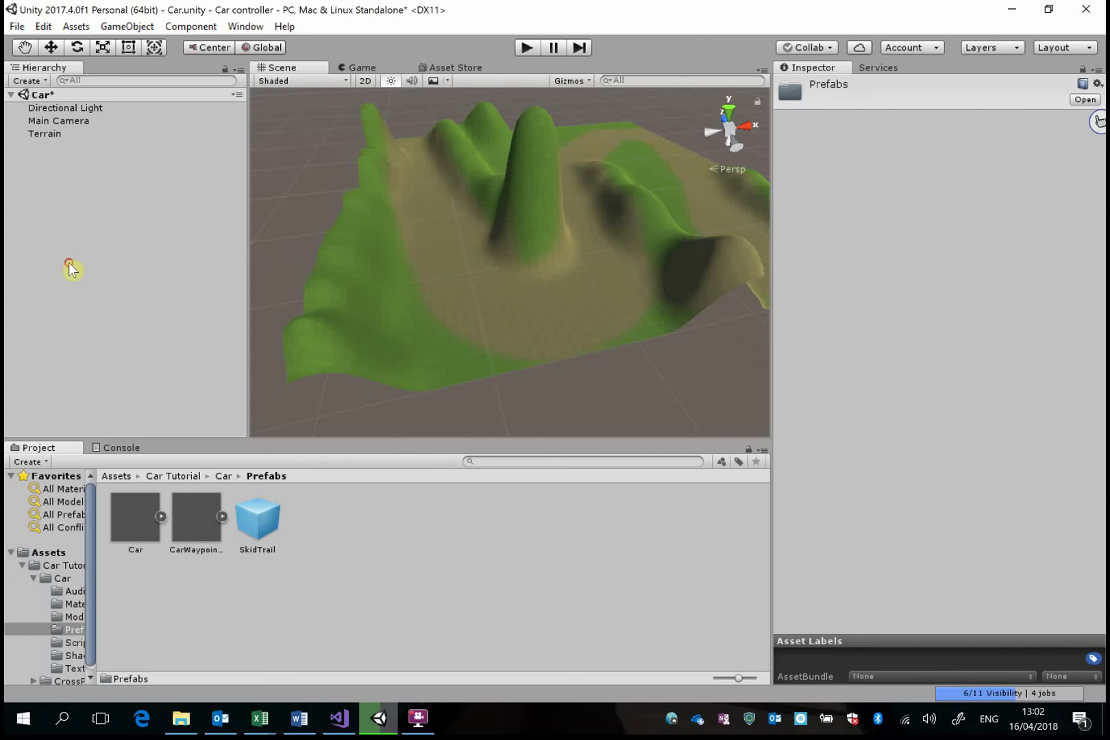
{"action": "left_click_drag", "start_coordinate": [471, 296], "coordinate": [480, 319]}
Make the Main Camera a child of the Car object in the scene hierarchy.
{"action": "scroll", "coordinate": [555, 298], "scroll_direction": "up", "scroll_amount": 2}
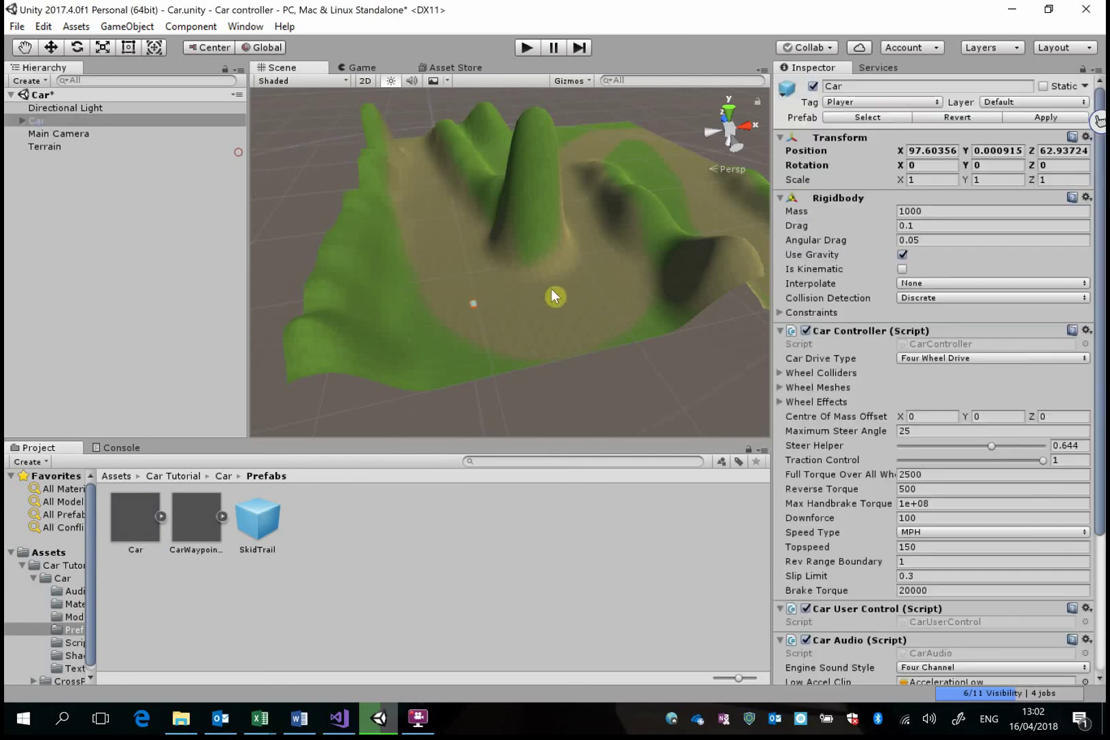
{"action": "right_click_drag", "start_coordinate": [555, 298], "coordinate": [530, 300]}
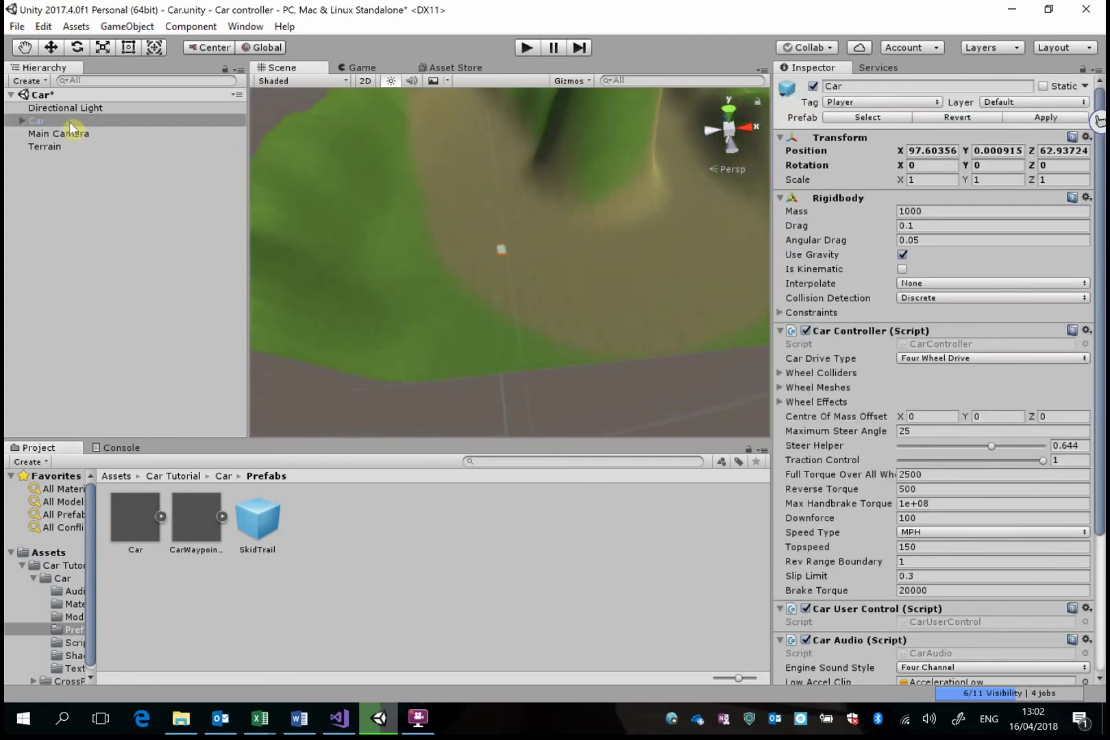
{"action": "double_click", "coordinate": [48, 120]}
{"action": "right_click_drag", "start_coordinate": [370, 323], "coordinate": [213, 137]}
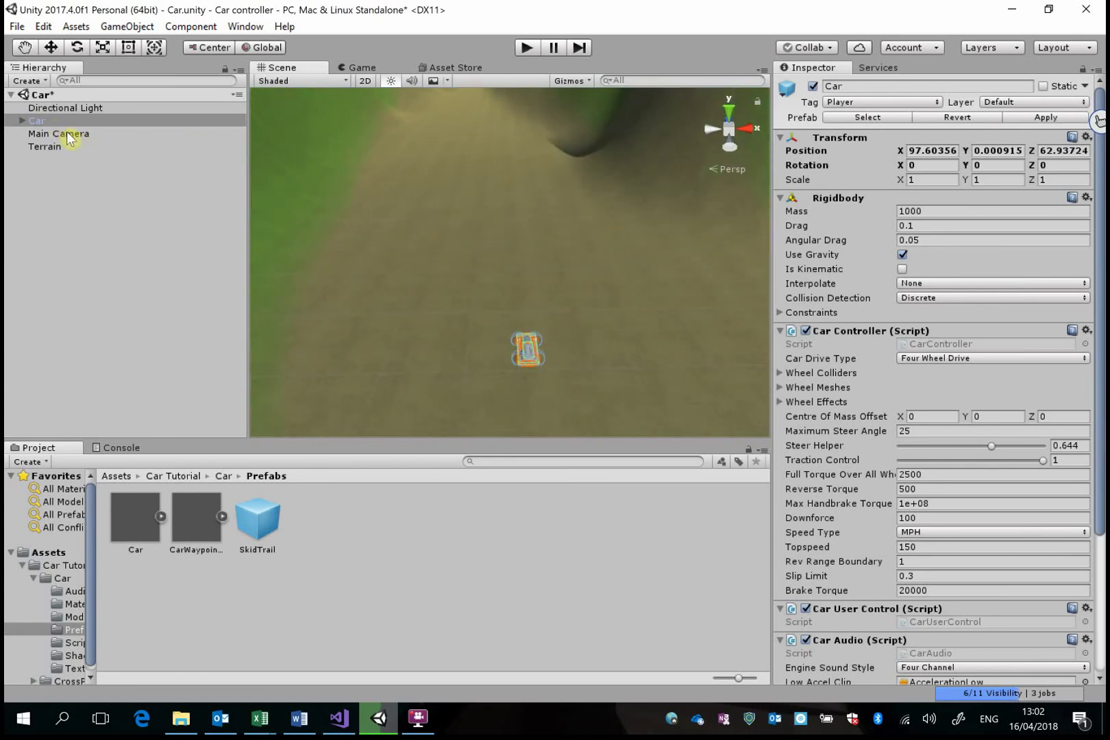
{"action": "left_click_drag", "start_coordinate": [68, 139], "coordinate": [39, 120]}
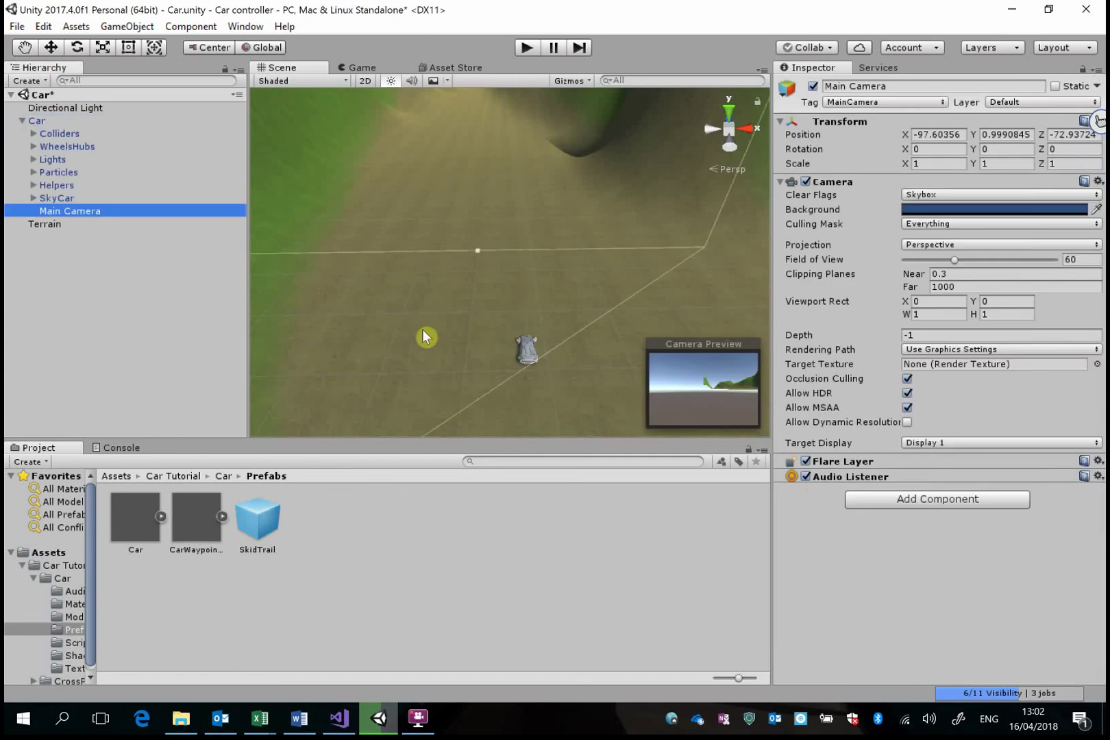
Reset the Main Camera's position to X 0, Y 0, Z 0 relative to the Car.
{"action": "left_click", "coordinate": [1006, 134]}
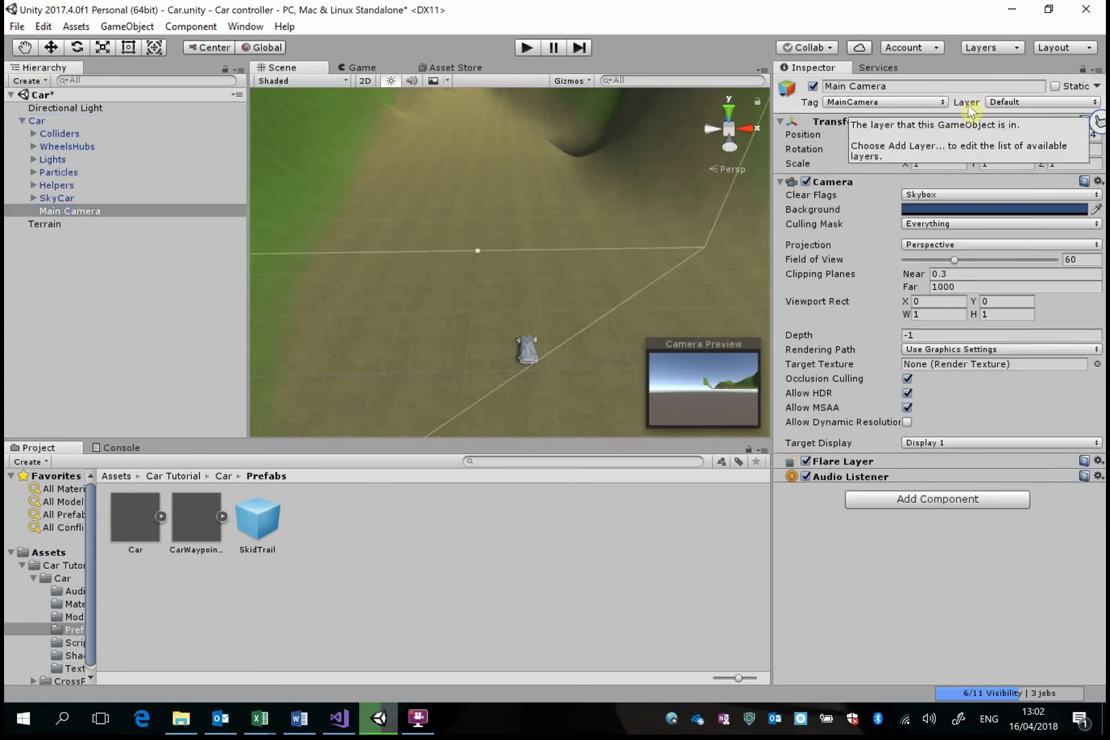
{"action": "left_click", "coordinate": [1070, 134]}
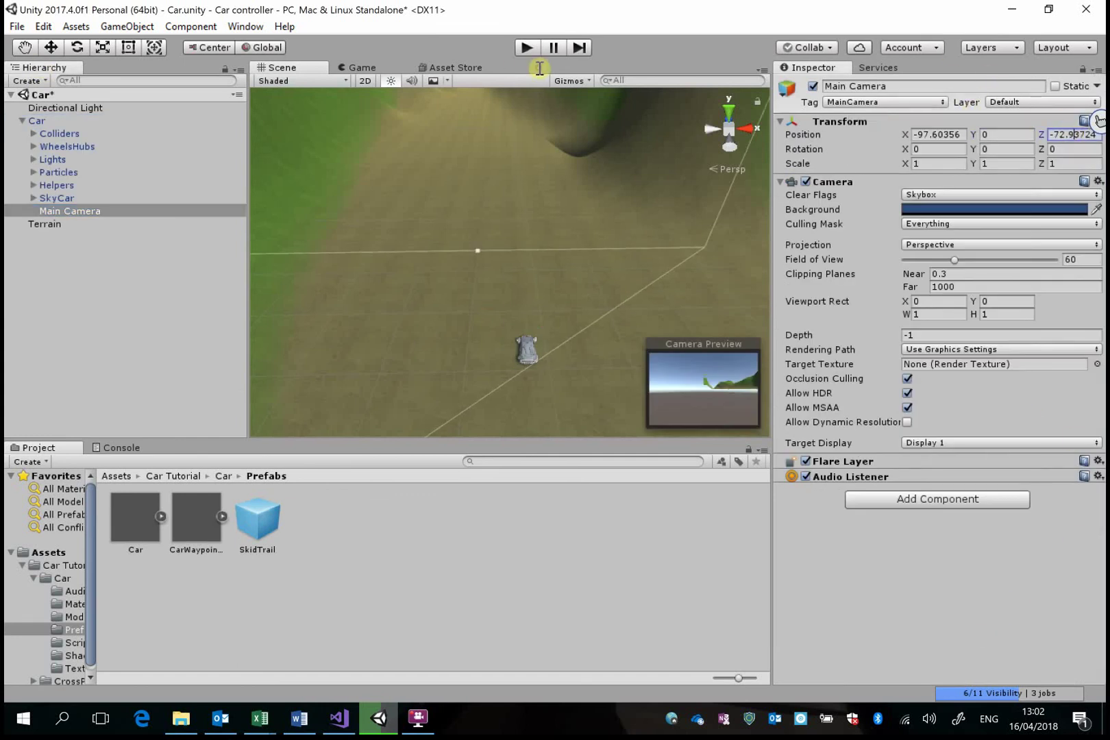
{"action": "type", "text": "0"}
{"action": "left_click", "coordinate": [956, 134]}
{"action": "type", "text": "0"}
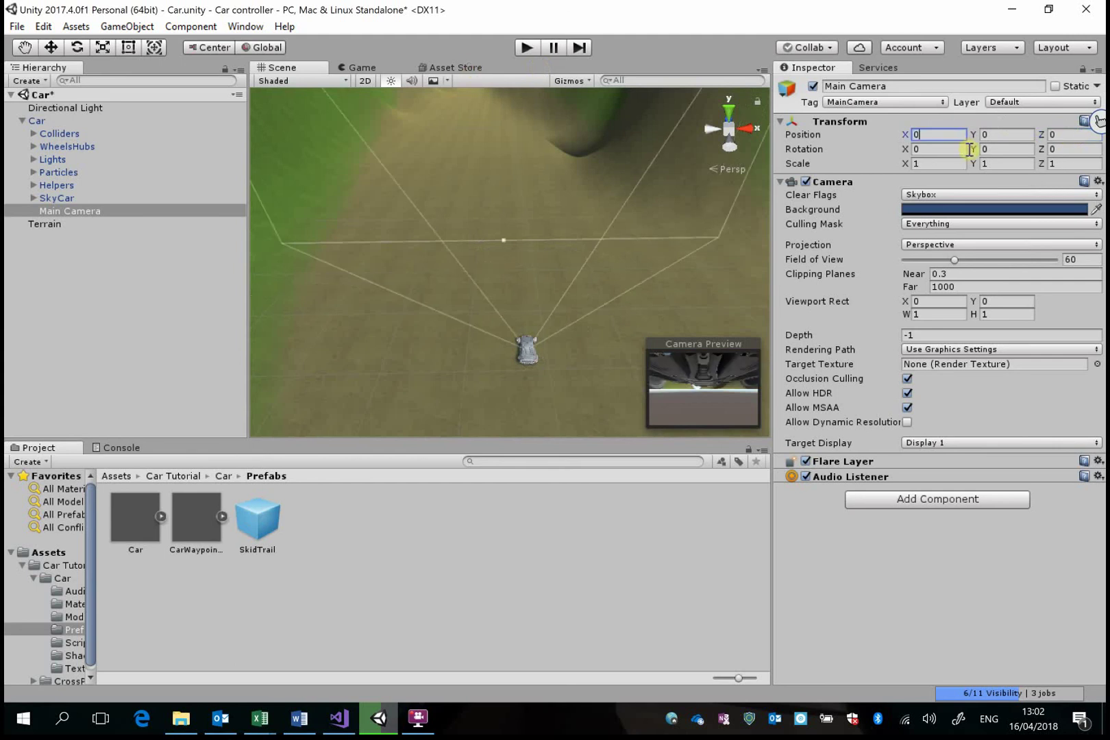
Place the Main Camera behind and above the car at Y 1.78, Z -4.28, and tilt it to X rotation 9.
{"action": "left_click", "coordinate": [977, 135]}
{"action": "type", "text": "1.09"}
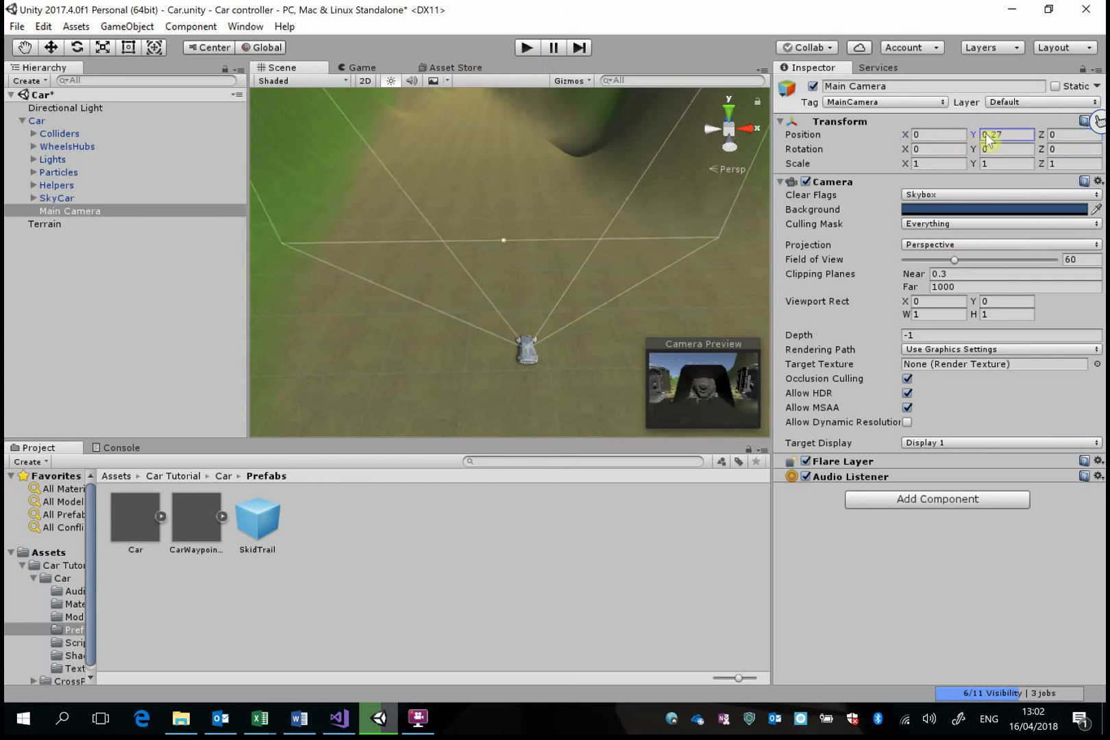
{"action": "left_click_drag", "start_coordinate": [1039, 139], "coordinate": [991, 133]}
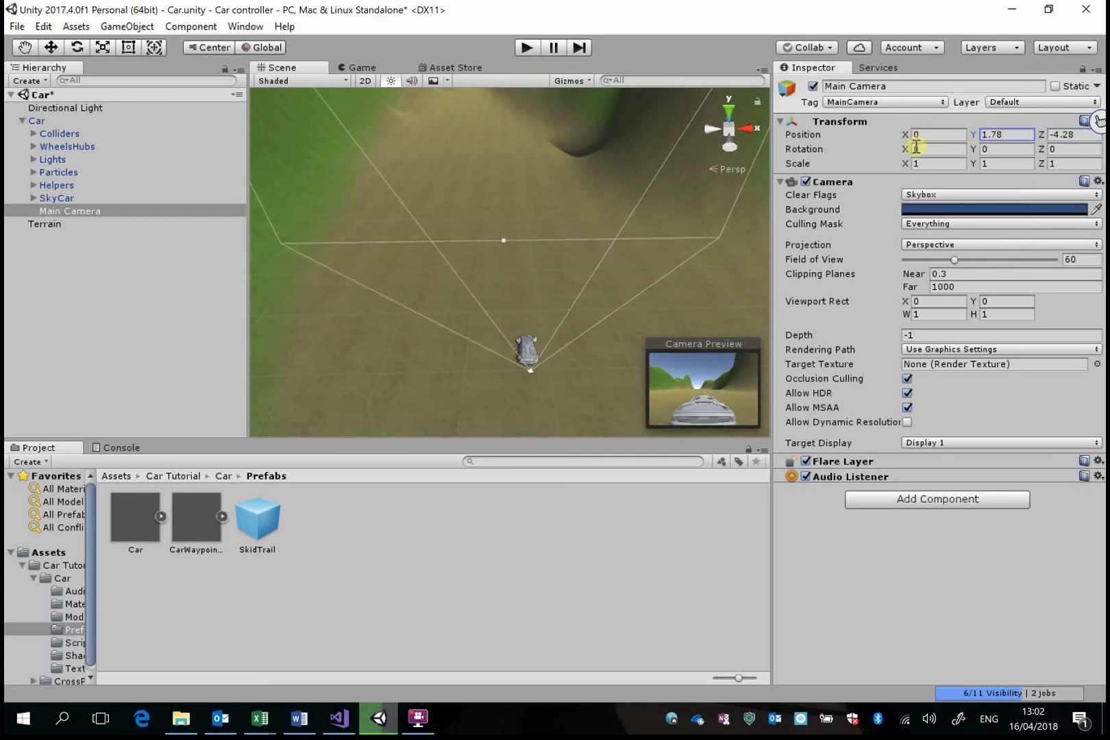
{"action": "left_click_drag", "start_coordinate": [907, 152], "coordinate": [36, 87]}
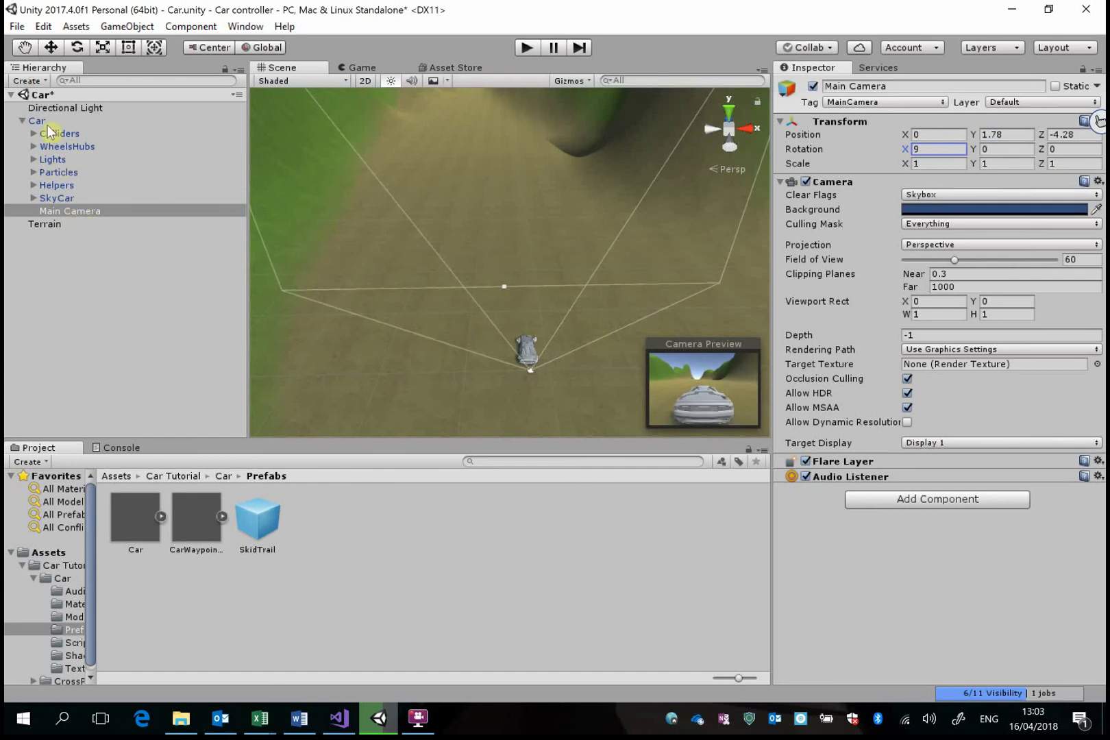
Run the scene and test-drive the car across the terrain, steering both ways and braking, and stop play mode.
{"action": "left_click", "coordinate": [526, 48]}
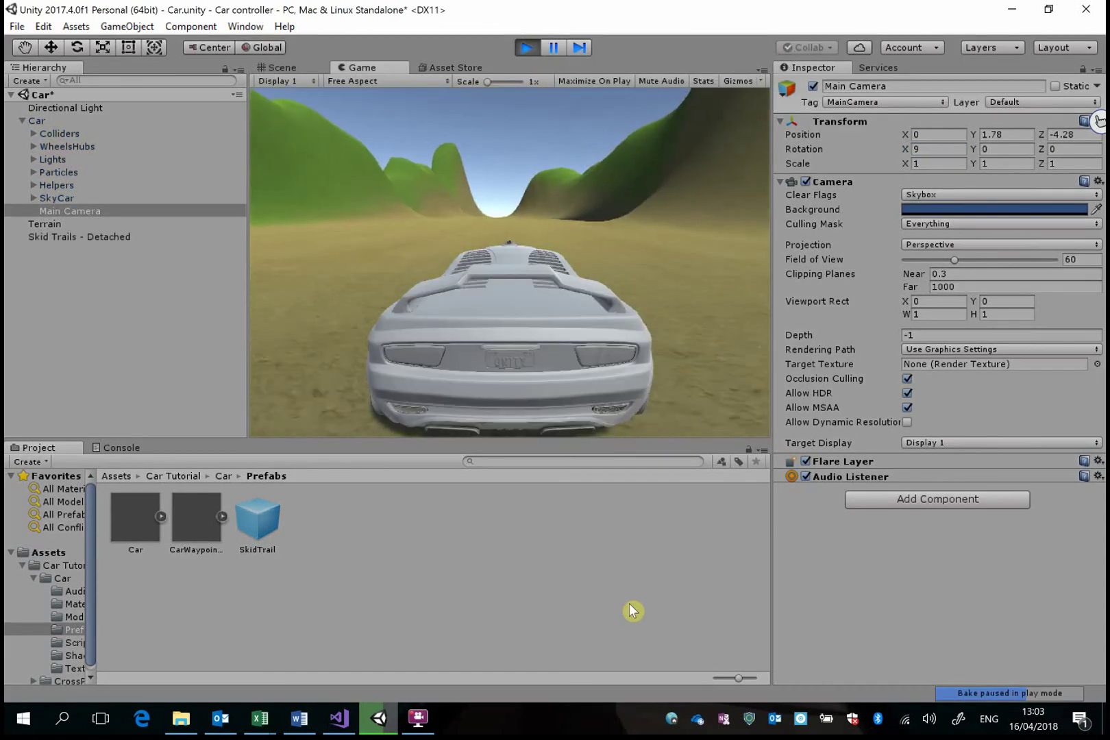
{"action": "key", "text": "Up"}
{"action": "key", "text": "Right"}
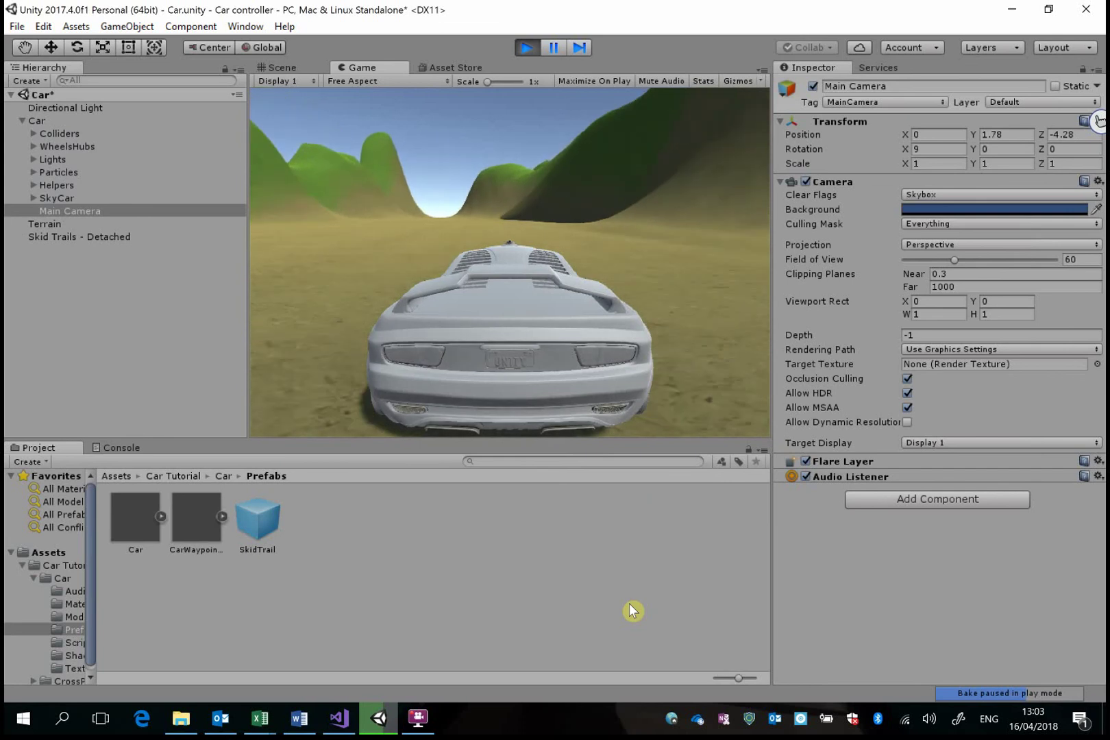
{"action": "key", "text": "Right"}
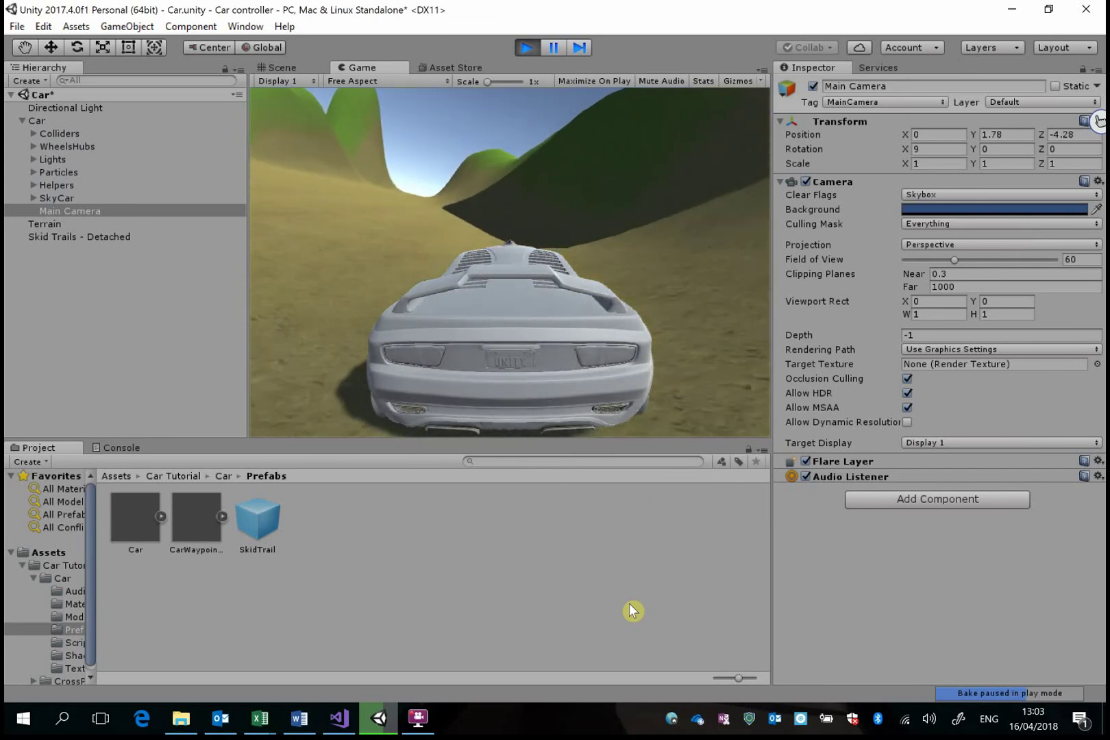
{"action": "key", "text": "Left"}
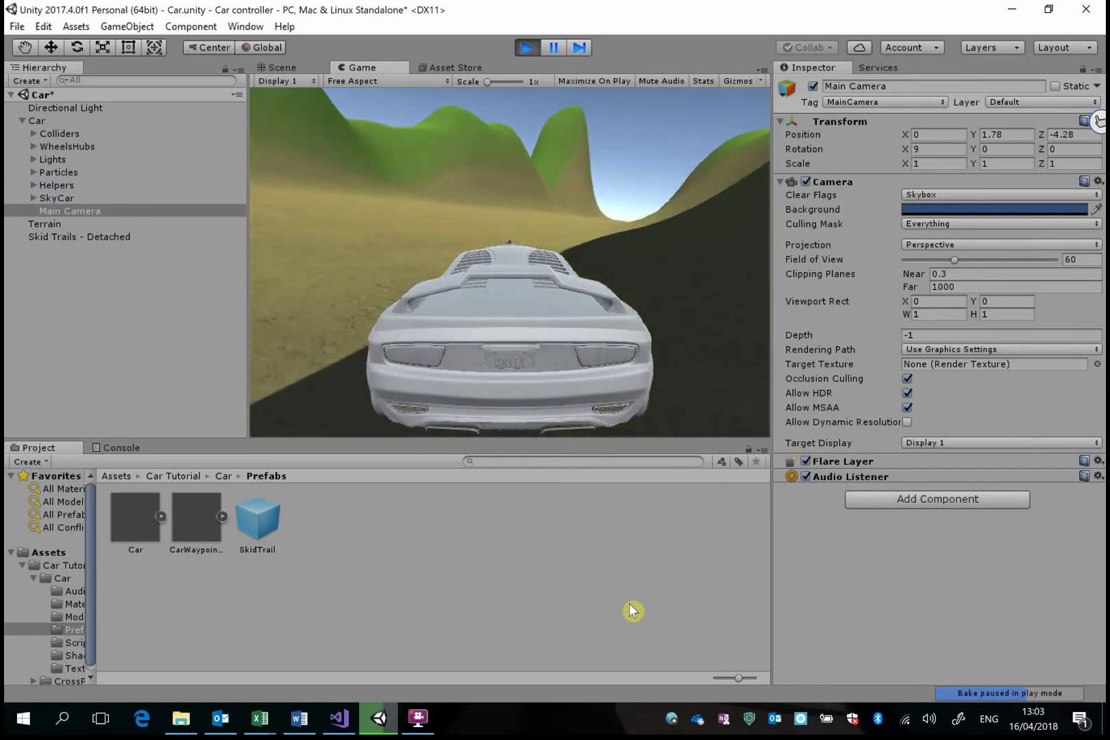
{"action": "key", "text": "Left"}
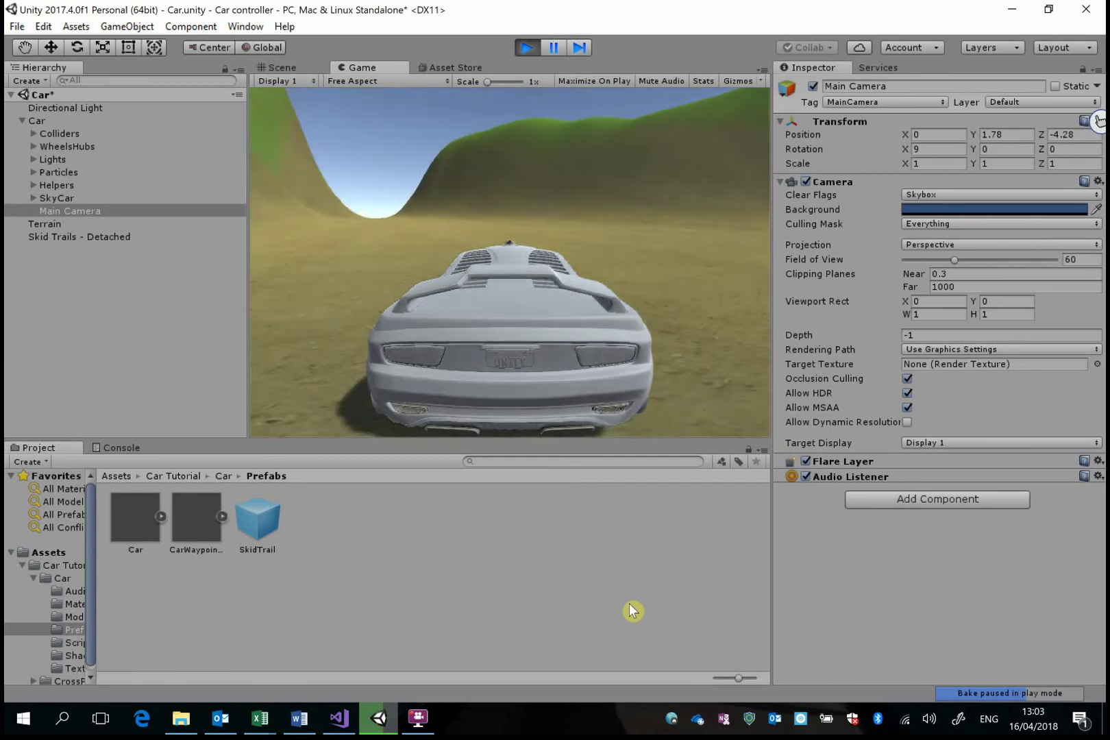
{"action": "key", "text": "Right"}
{"action": "key", "text": "Down"}
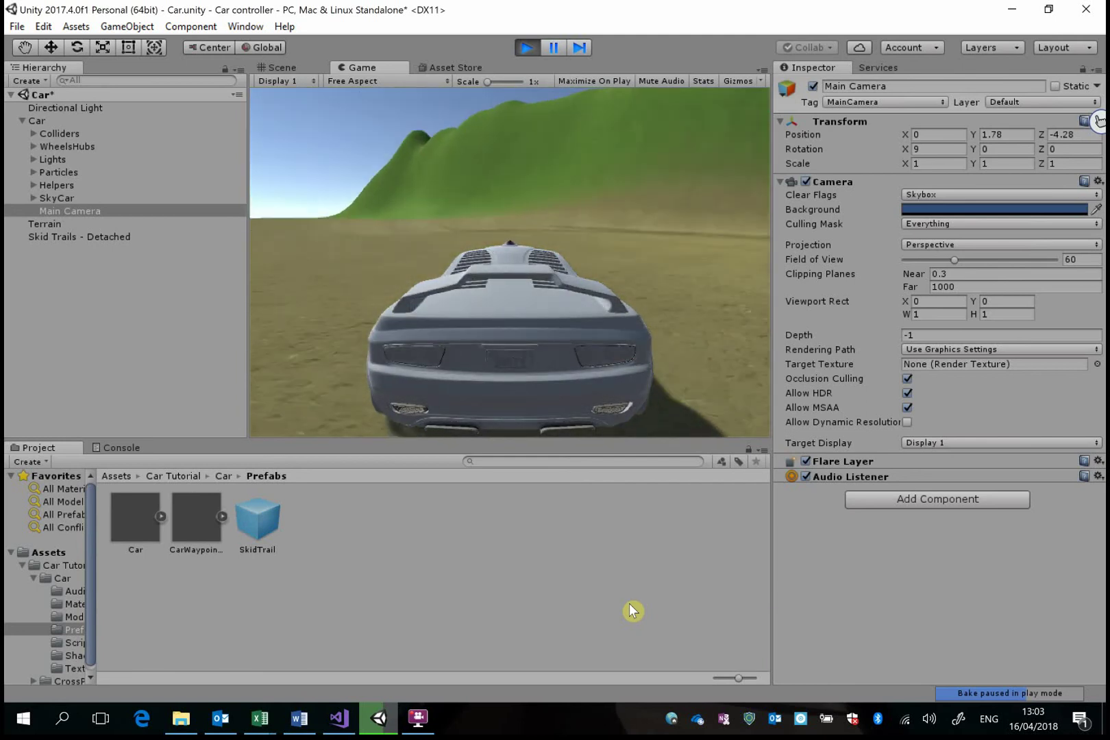
{"action": "key", "text": "Left"}
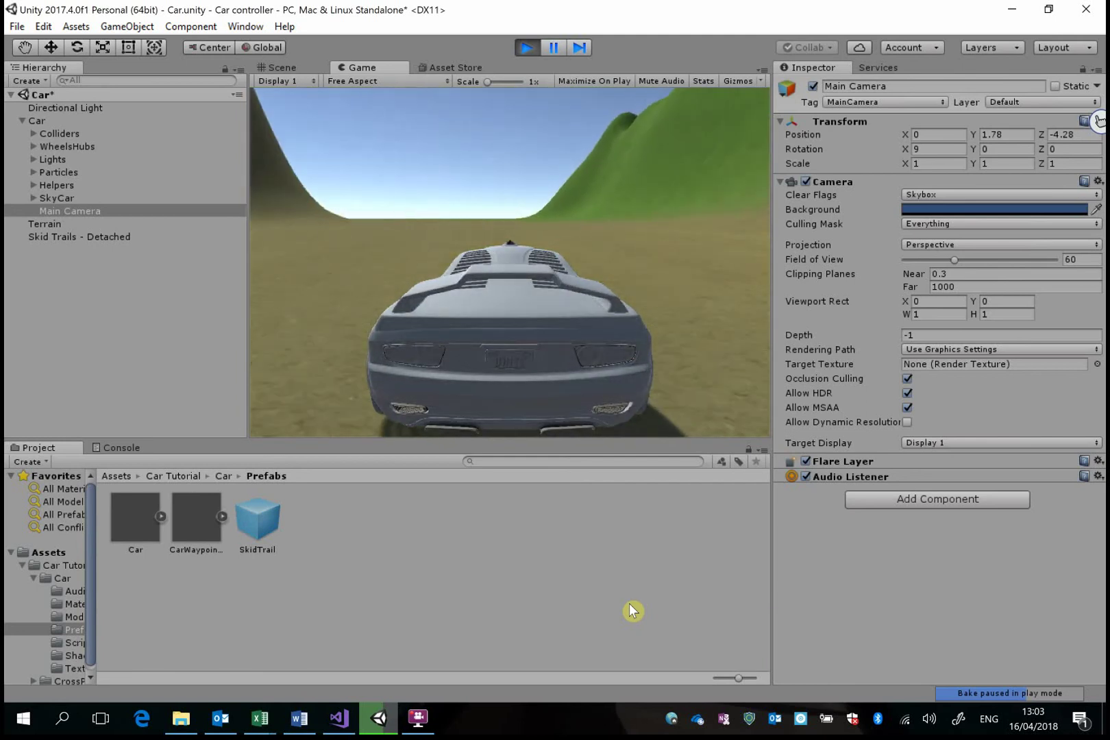
{"action": "key", "text": "Left"}
{"action": "key", "text": "Right"}
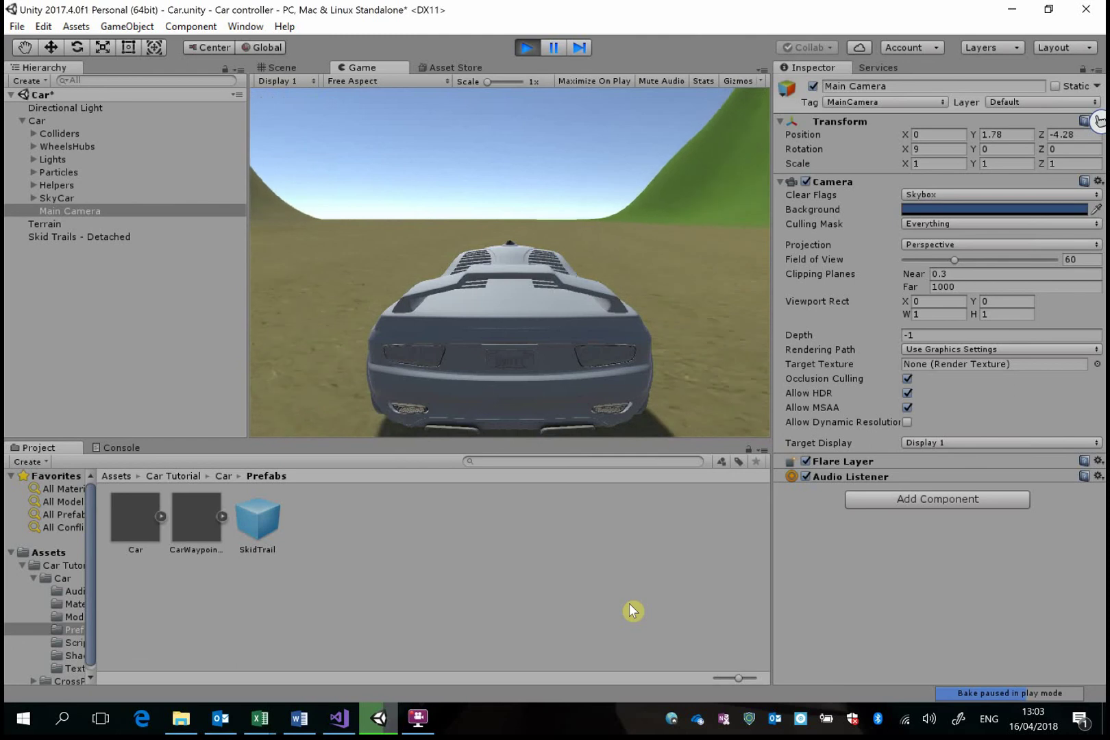
{"action": "key", "text": "Up"}
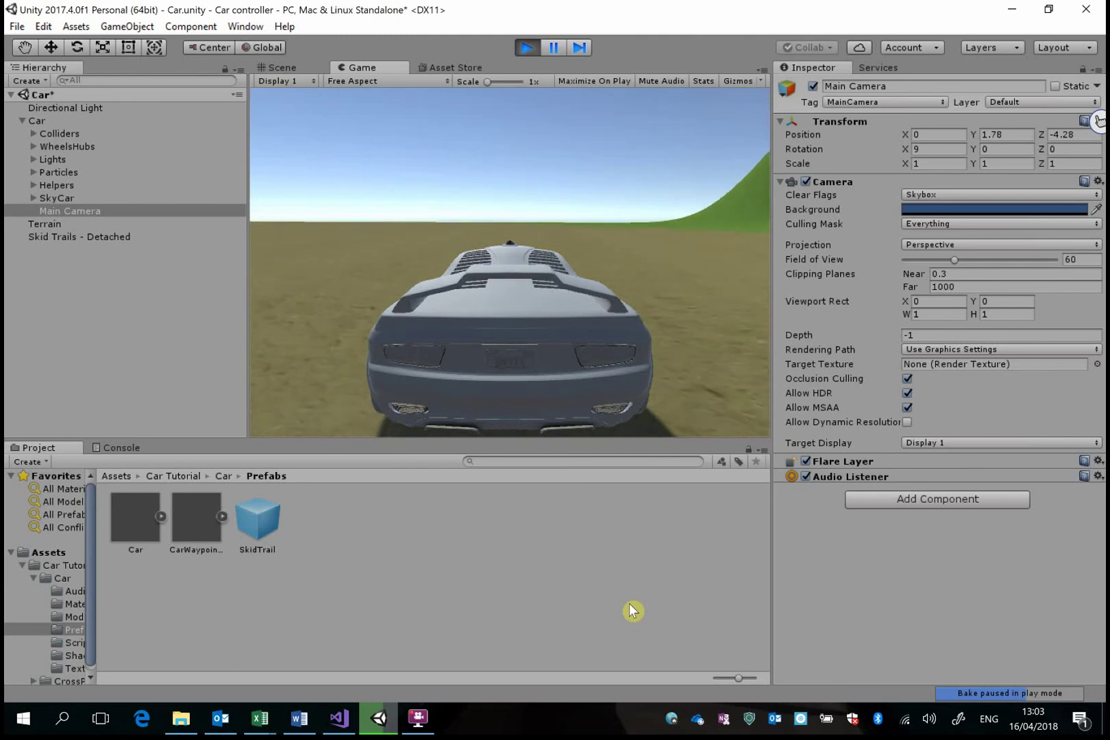
{"action": "key", "text": "Up"}
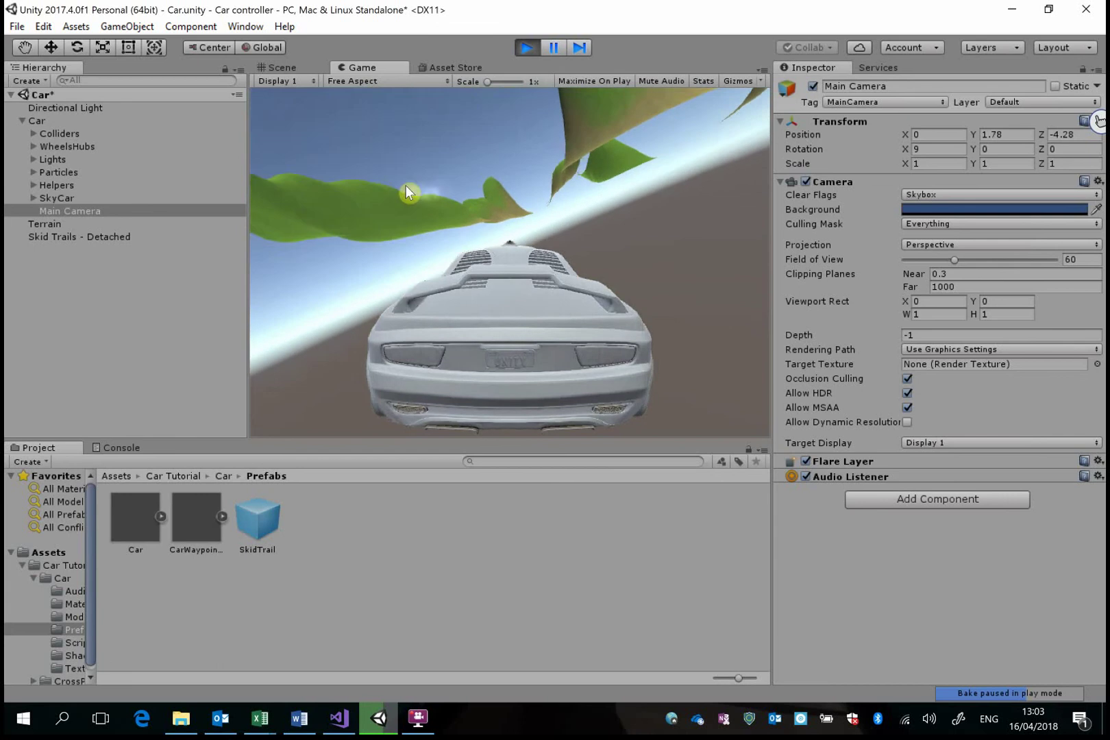
{"action": "left_click", "coordinate": [526, 47]}
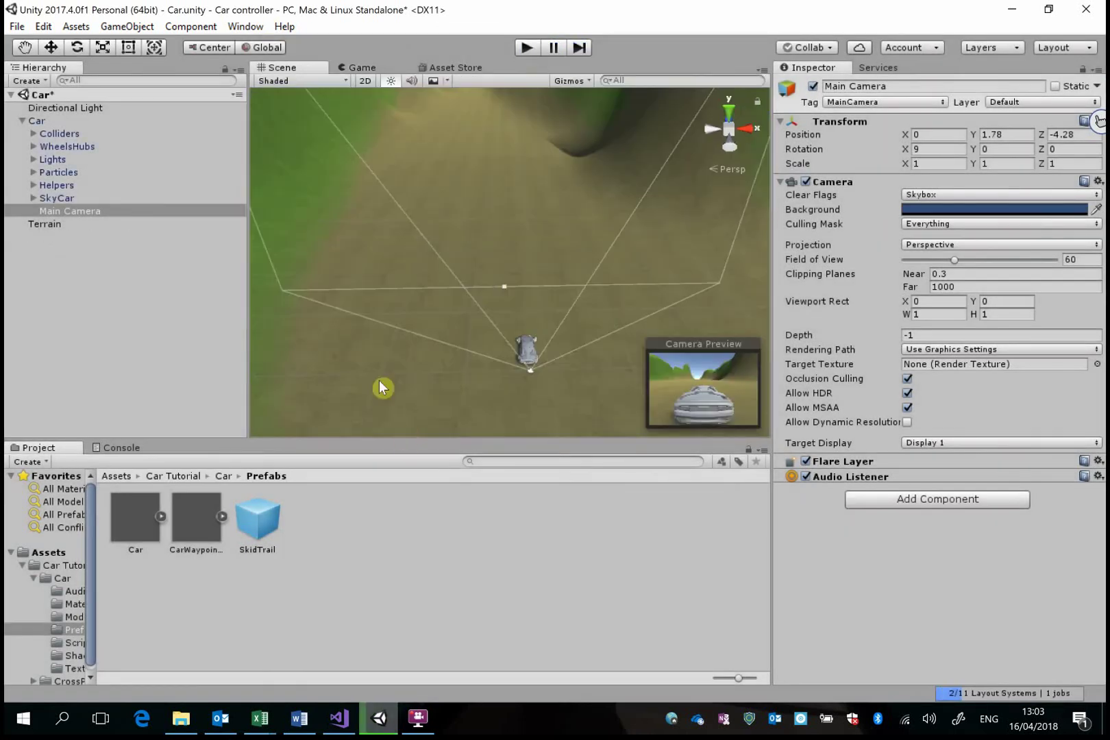
Apply the SkyCarBodyWhite material from Car Tutorial/Car/Materials to the car body in the scene.
{"action": "left_click", "coordinate": [223, 477]}
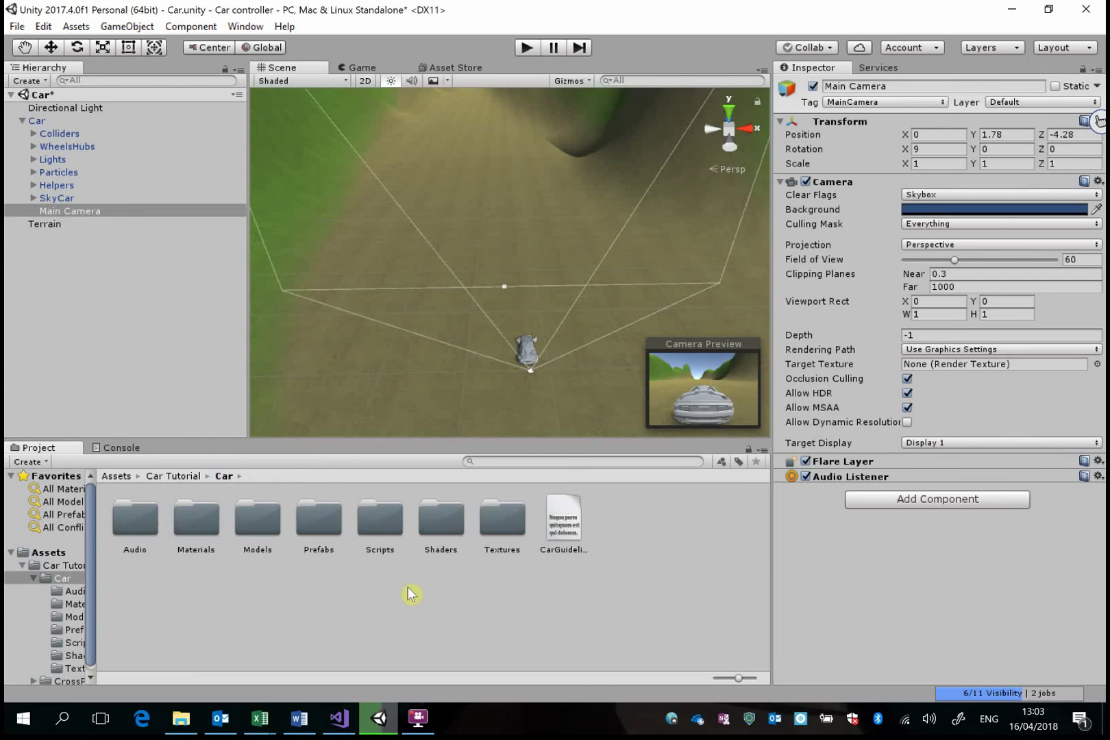
{"action": "double_click", "coordinate": [205, 523]}
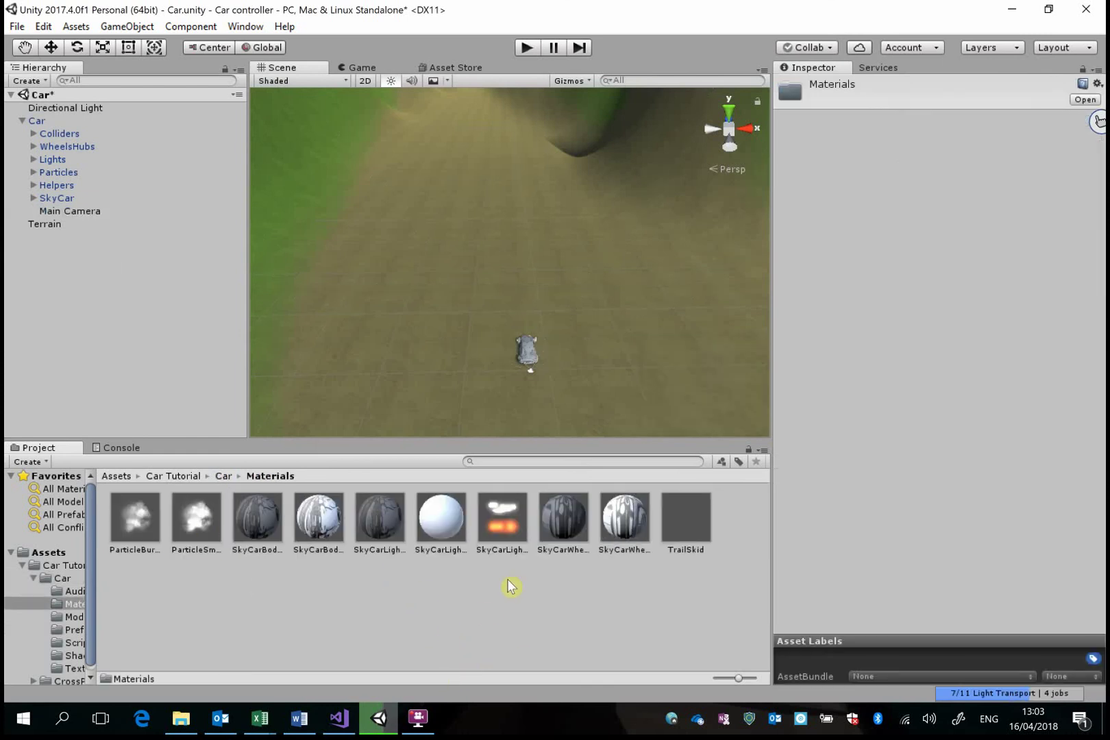
{"action": "left_click", "coordinate": [576, 517]}
{"action": "left_click", "coordinate": [640, 524]}
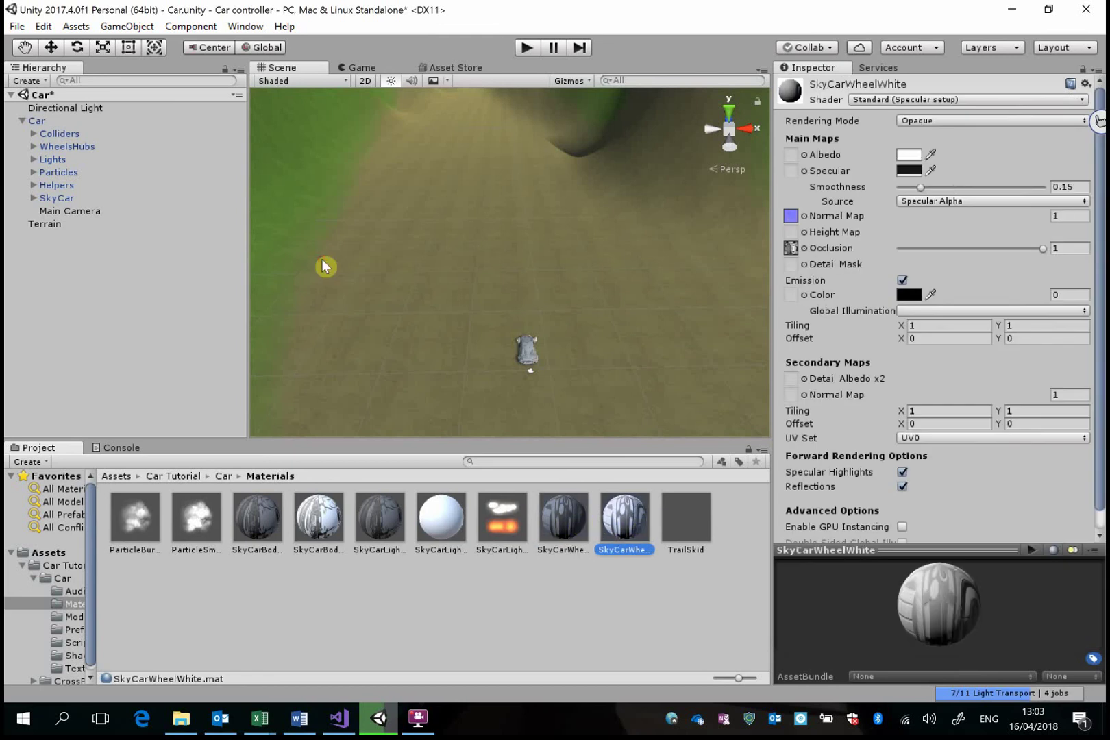
{"action": "left_click", "coordinate": [314, 515]}
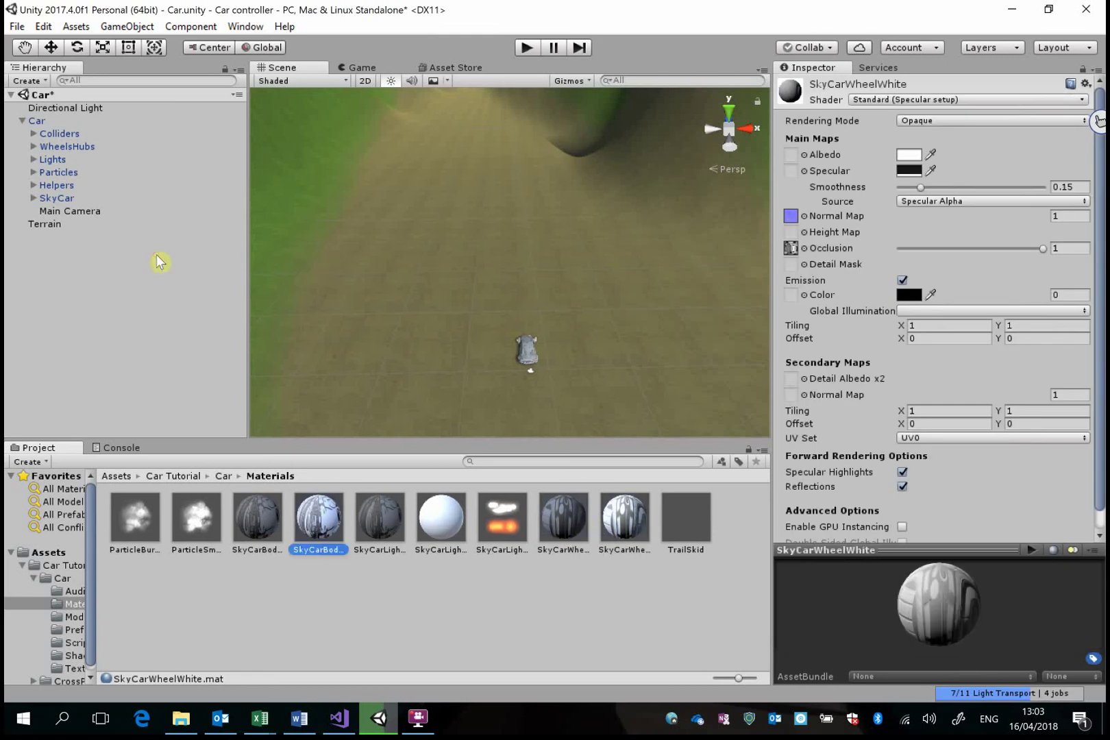
{"action": "left_click_drag", "start_coordinate": [326, 524], "coordinate": [539, 364]}
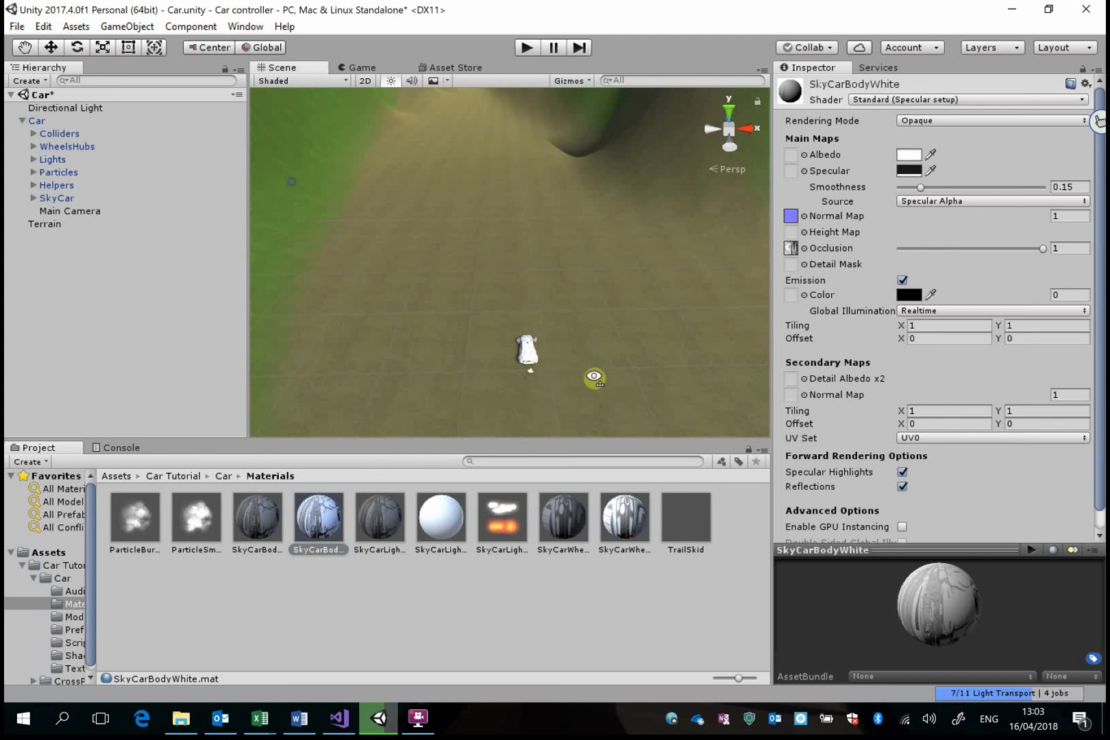
{"action": "right_click_drag", "start_coordinate": [594, 377], "coordinate": [599, 387]}
Run the scene again to check the white car body while driving, and stop play mode.
{"action": "left_click", "coordinate": [528, 50]}
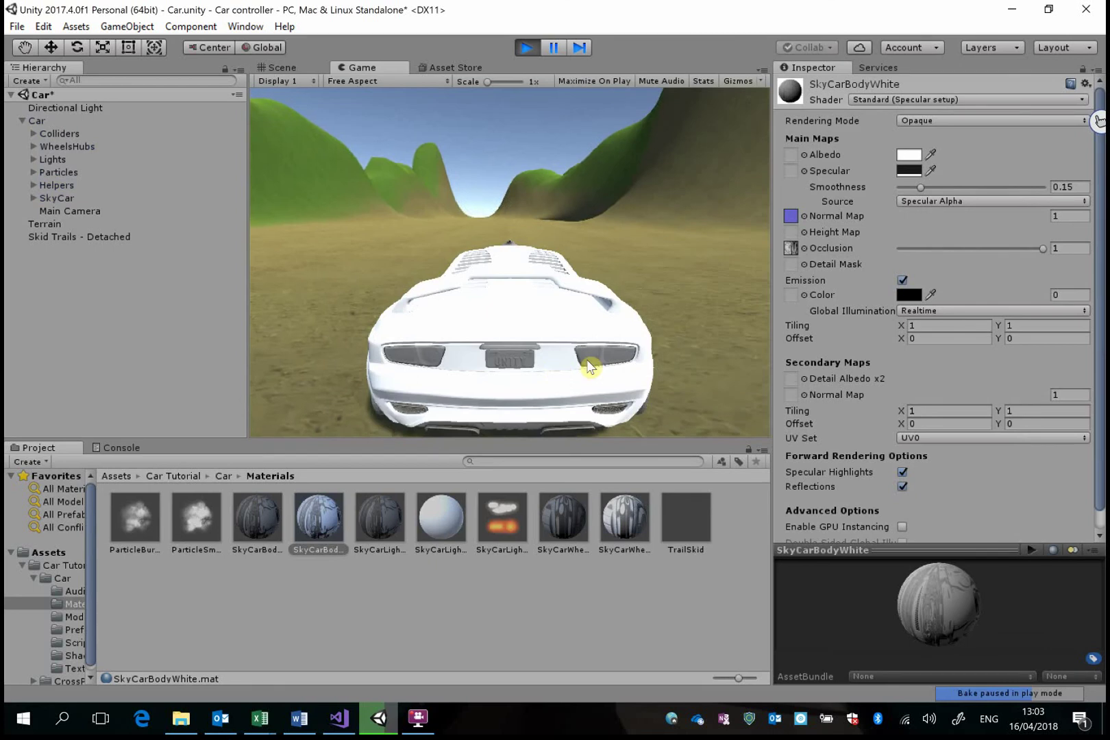
{"action": "key", "text": "Up"}
{"action": "key", "text": "Down"}
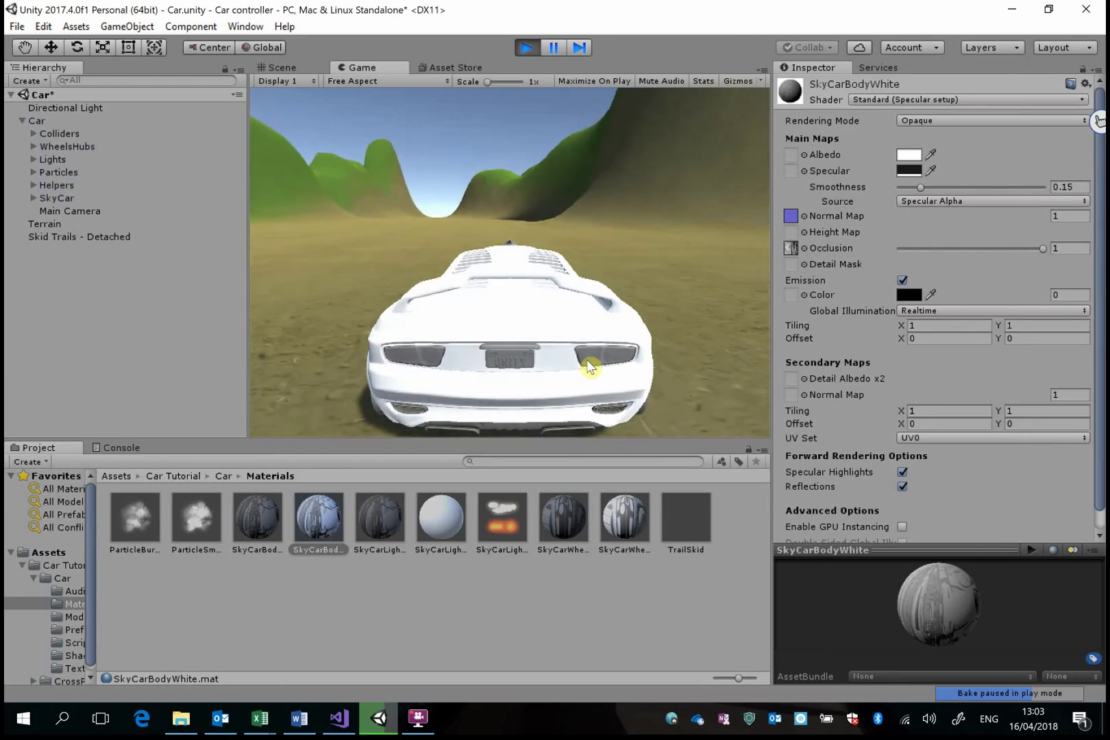
{"action": "key", "text": "Up"}
{"action": "key", "text": "Left"}
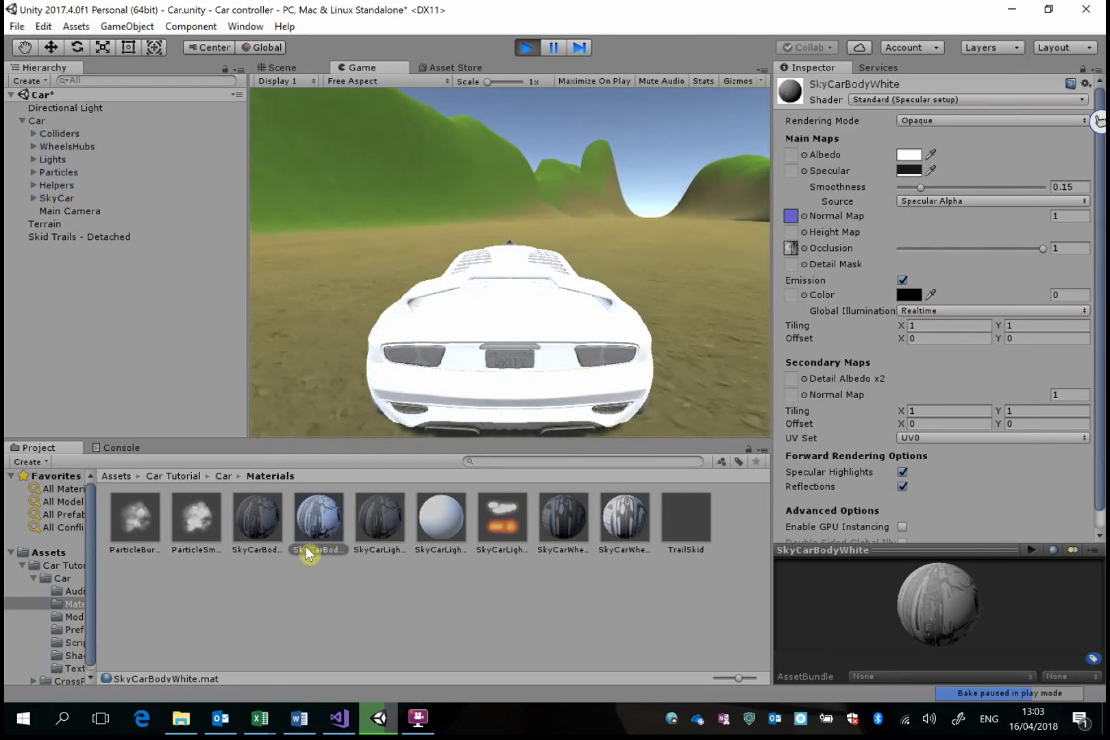
{"action": "left_click", "coordinate": [334, 533]}
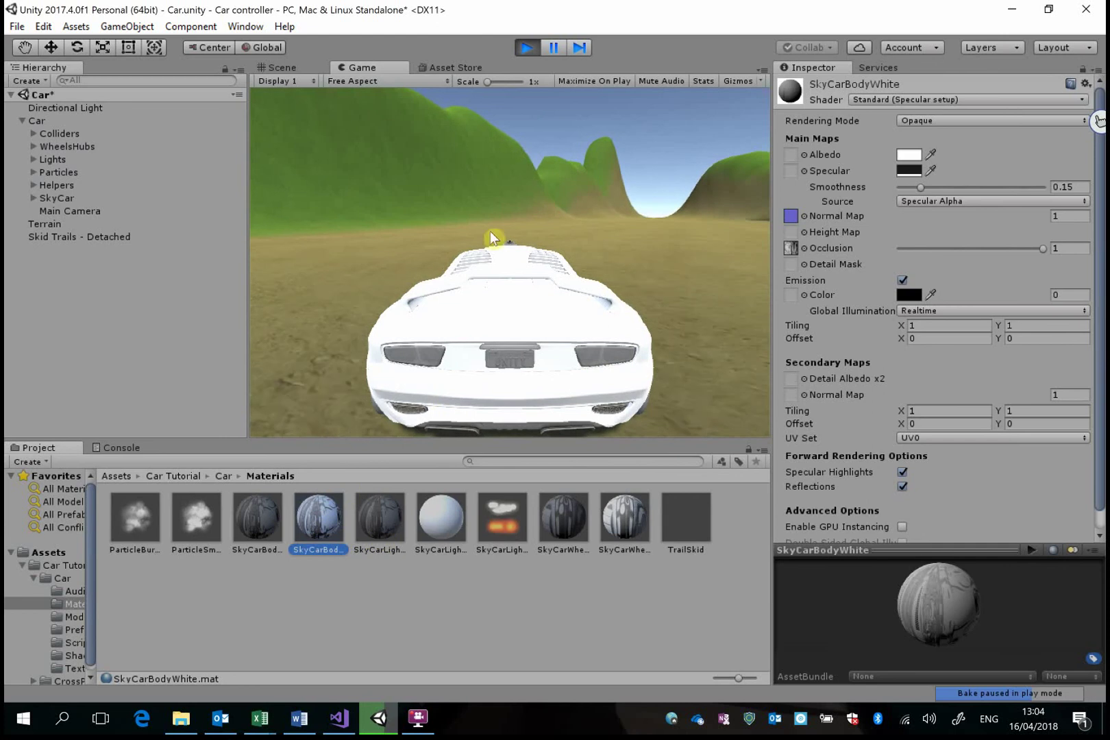
{"action": "left_click", "coordinate": [526, 49]}
Examine the occlusion textures in Car Tutorial/Car/Textures, including SkyCarWheelOcclusion, and view the car up close in the scene.
{"action": "left_click", "coordinate": [224, 476]}
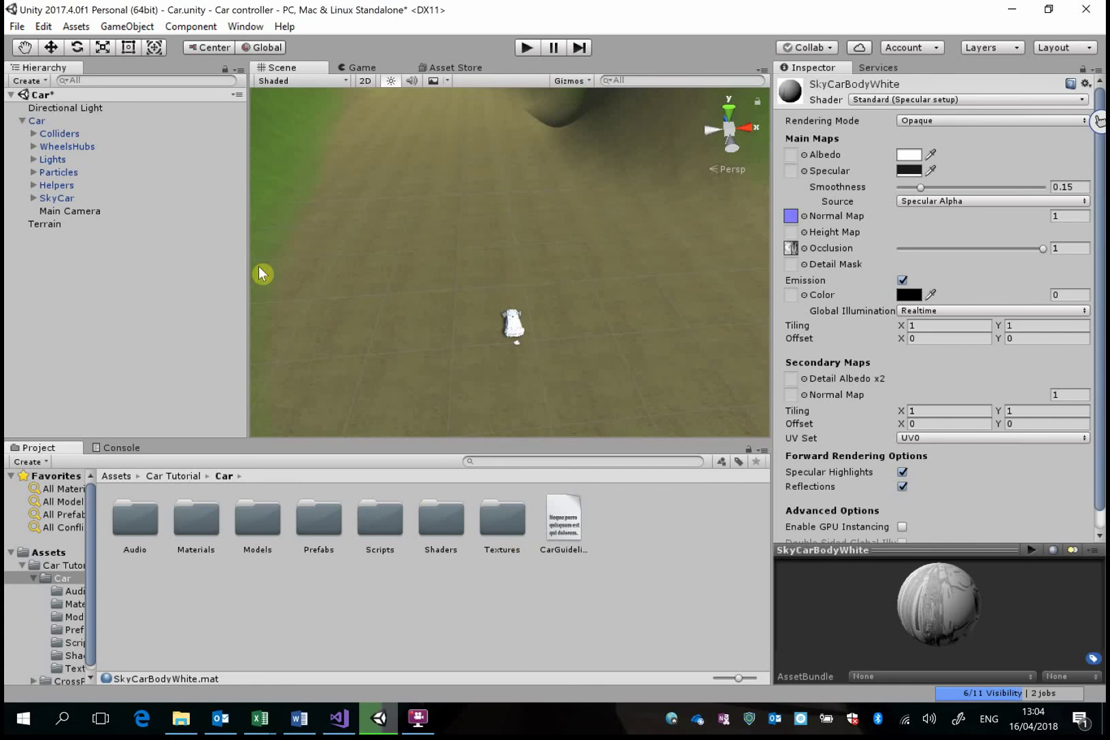
{"action": "double_click", "coordinate": [510, 548]}
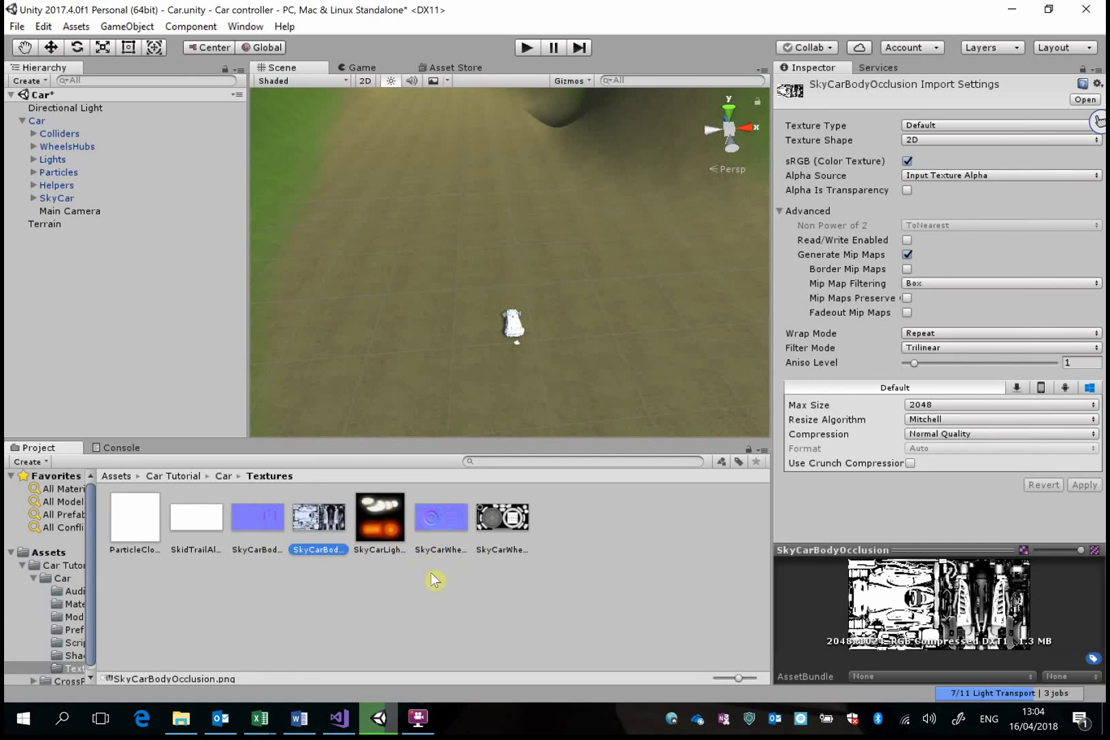
{"action": "left_click", "coordinate": [510, 536]}
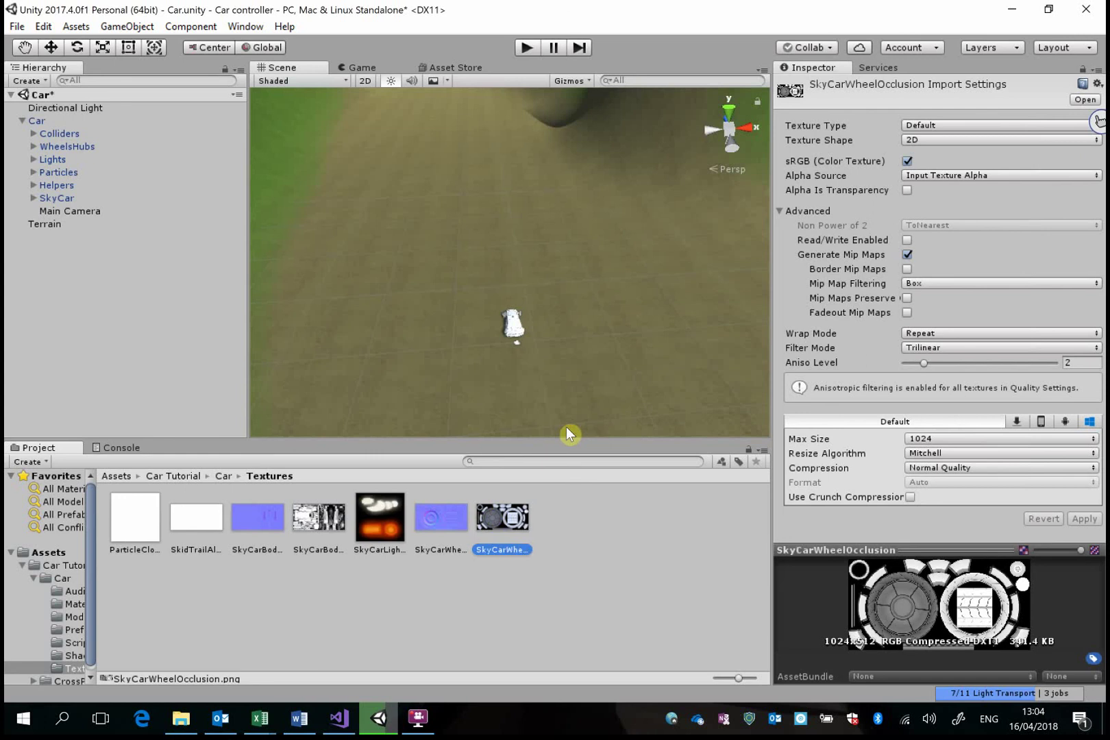
{"action": "right_click_drag", "start_coordinate": [457, 282], "coordinate": [471, 233]}
{"action": "scroll", "coordinate": [503, 284], "scroll_direction": "up", "scroll_amount": 8}
{"action": "left_click", "coordinate": [418, 717]}
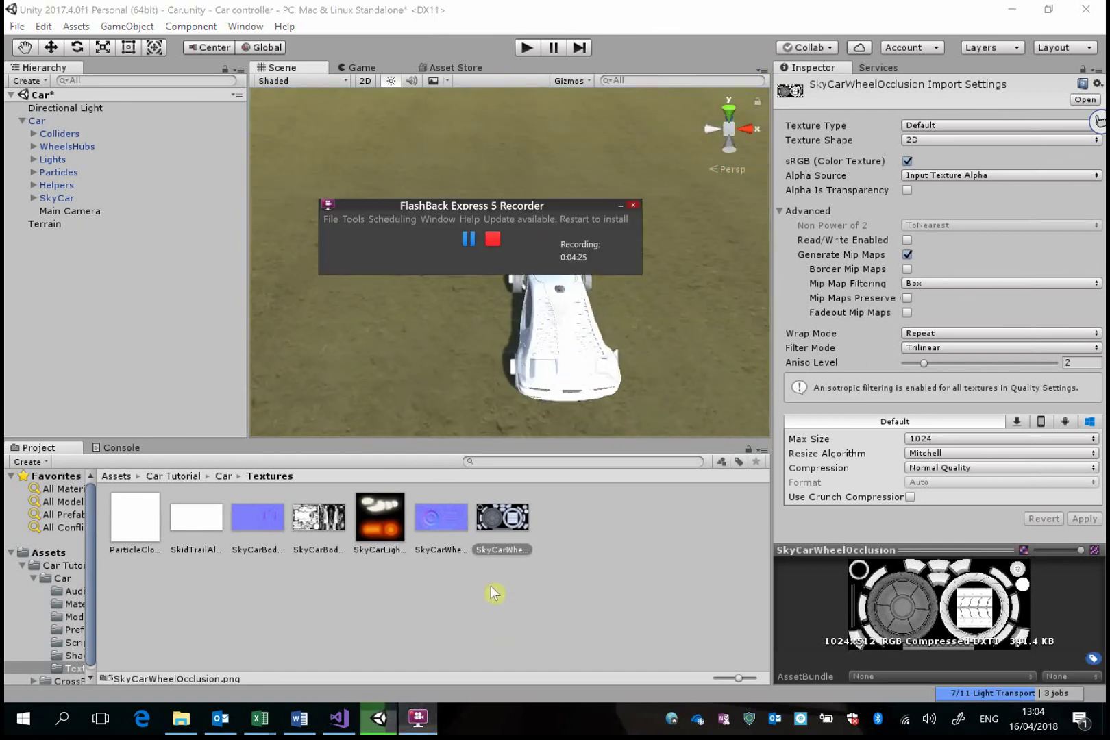